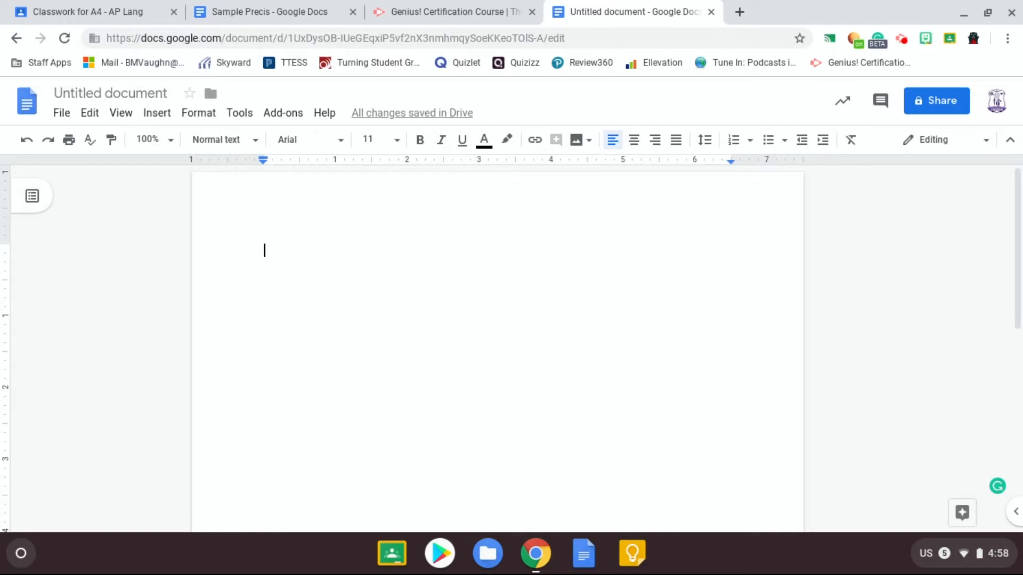
Rename the untitled document as "Activism Precis Paragraph".
{"action": "left_click", "coordinate": [100, 88]}
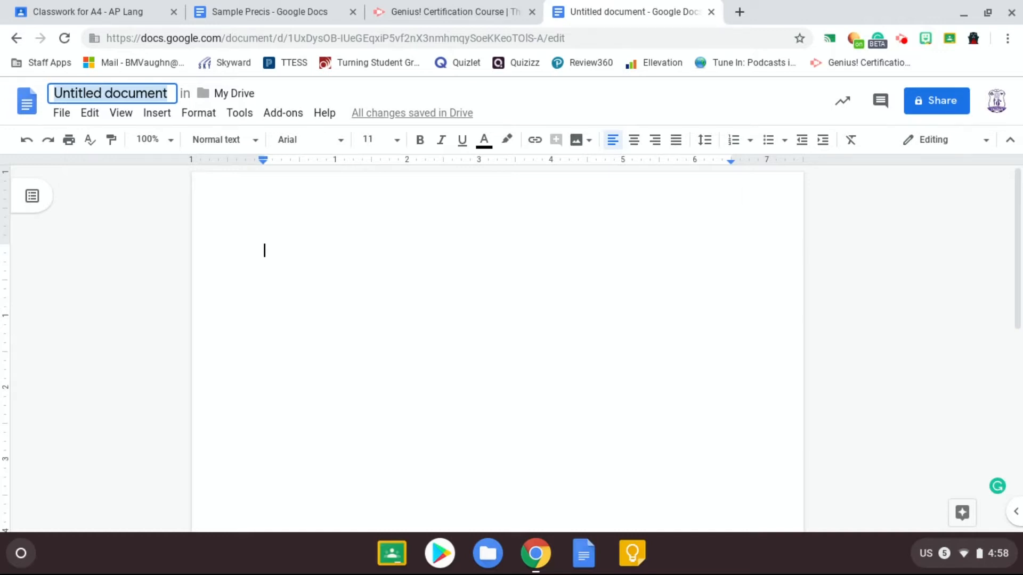
{"action": "type", "text": "Activ"}
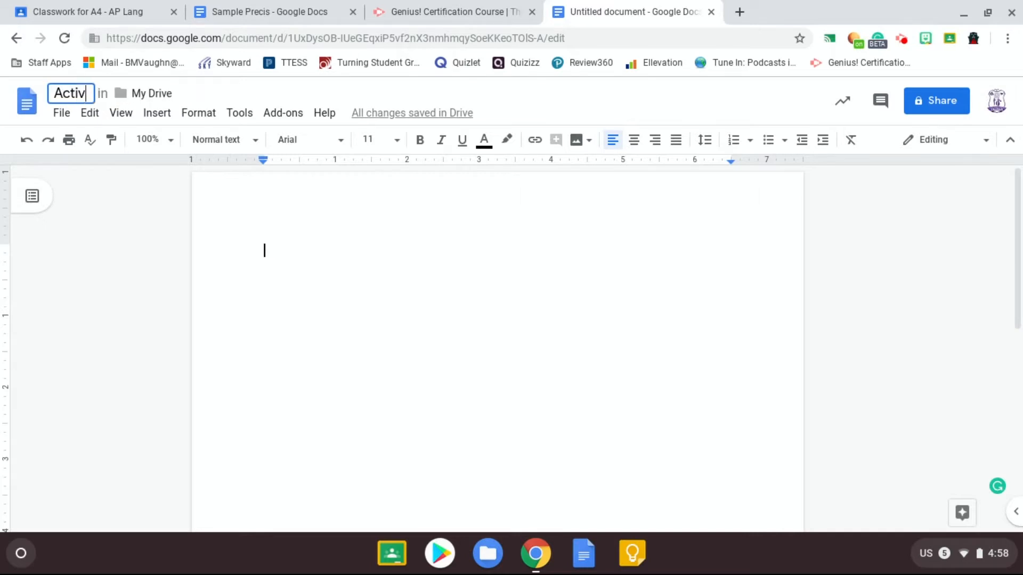
{"action": "type", "text": "ism Precis Pa"}
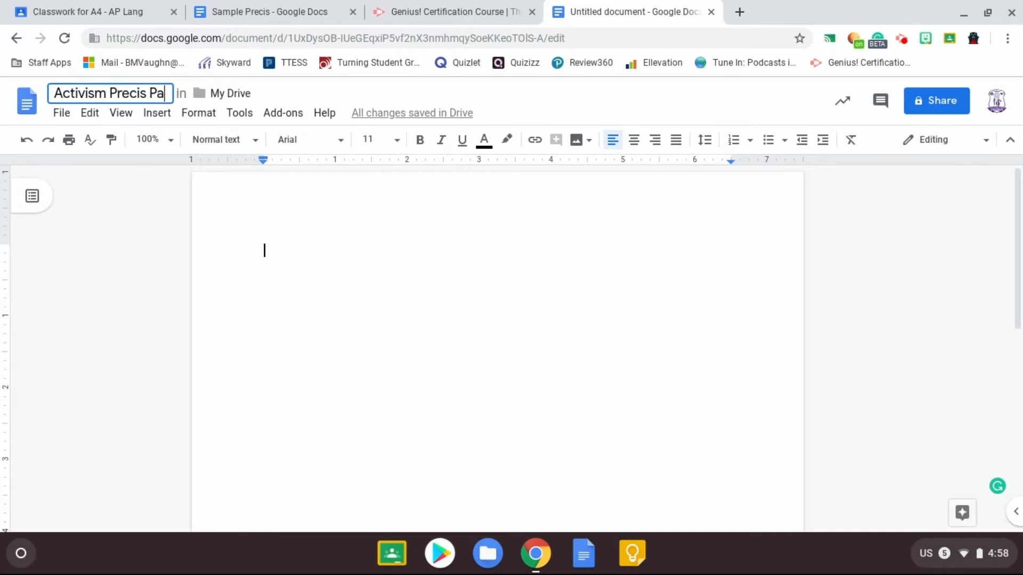
{"action": "type", "text": "ragraph"}
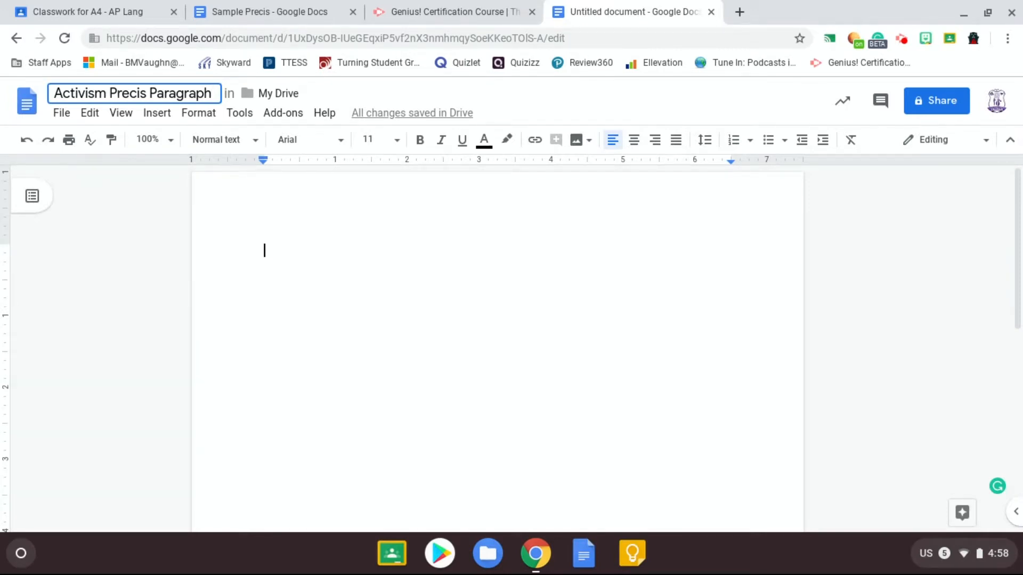
{"action": "left_click", "coordinate": [399, 304]}
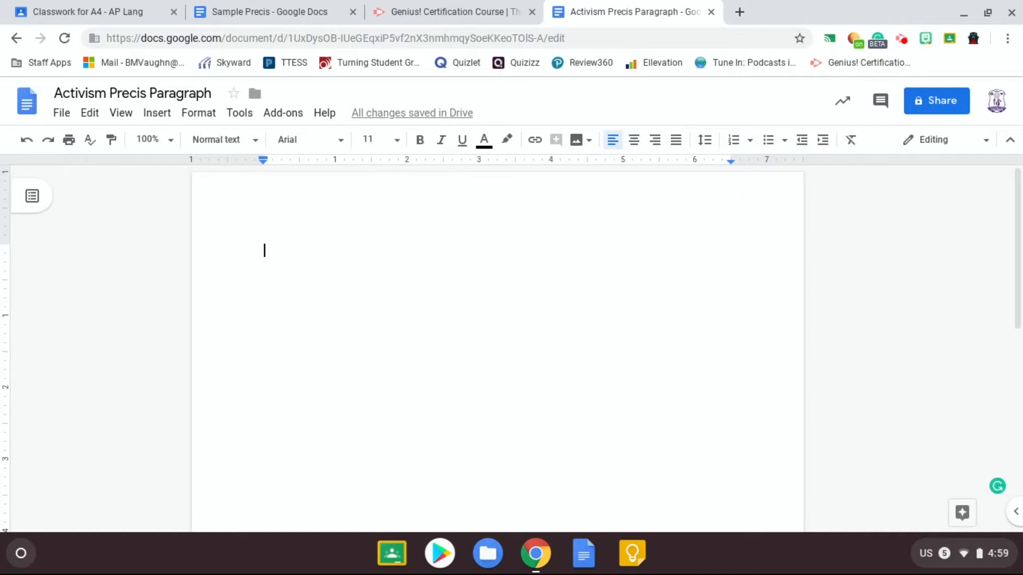
Enter the student's name on the first line and the teacher's name on the second line of the heading.
{"action": "type", "text": "Fictitious Student"}
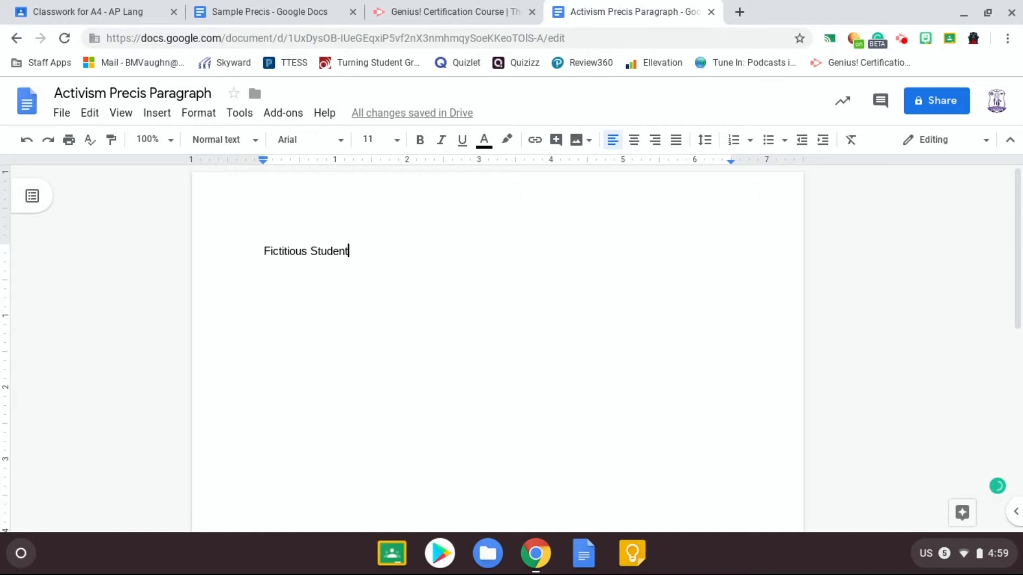
{"action": "key", "text": "Return"}
{"action": "type", "text": "Mrs. Spears"}
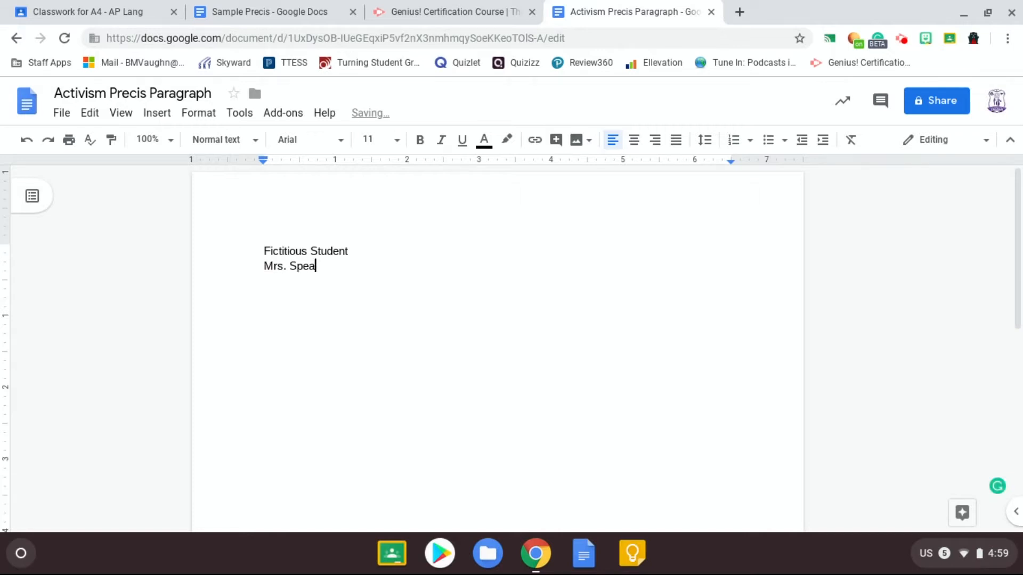
Add the course line "AP/DC English Language and Composition" below the teacher's name.
{"action": "key", "text": "Return"}
{"action": "type", "text": "AP/DC English Language and Co"}
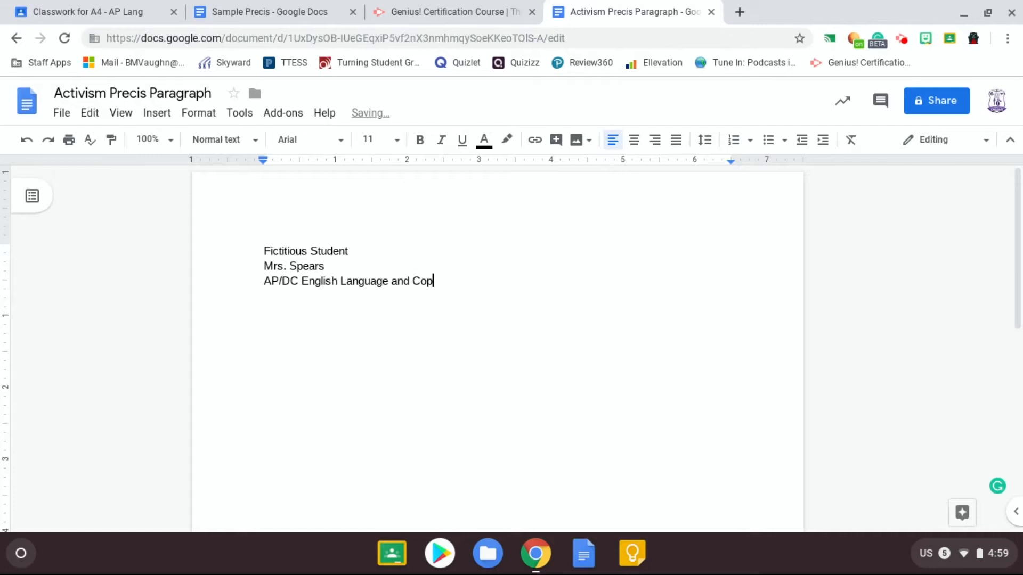
{"action": "type", "text": "mposition"}
{"action": "key", "text": "Return"}
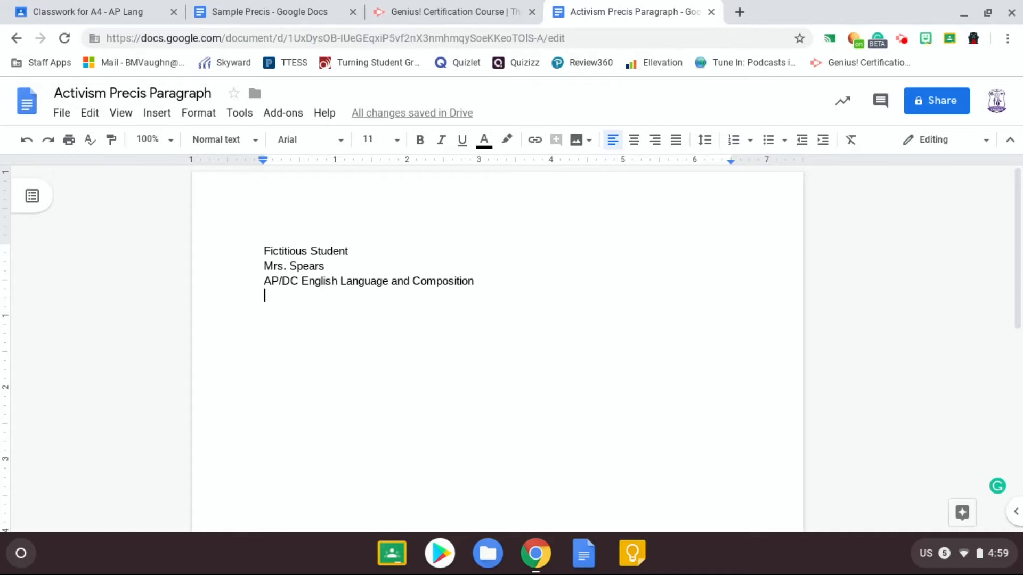
Add the date "16 January 2020" on the next line and leave a blank line after it.
{"action": "type", "text": "16 January 2020"}
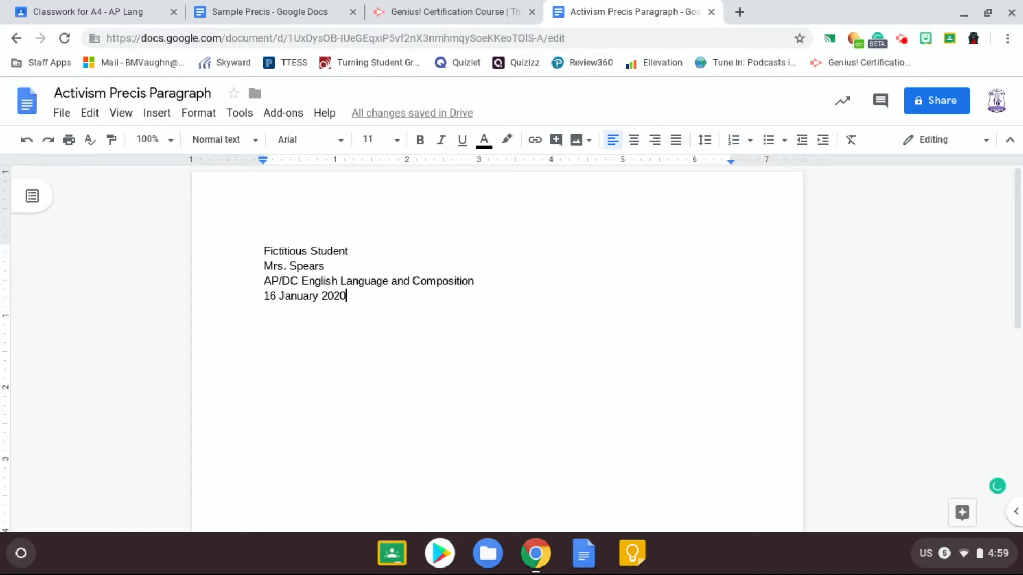
{"action": "key", "text": "Return"}
{"action": "key", "text": "Return"}
Center a new line and type the title "Activism Precis Paragraph", starting a new line after it.
{"action": "left_click", "coordinate": [635, 140]}
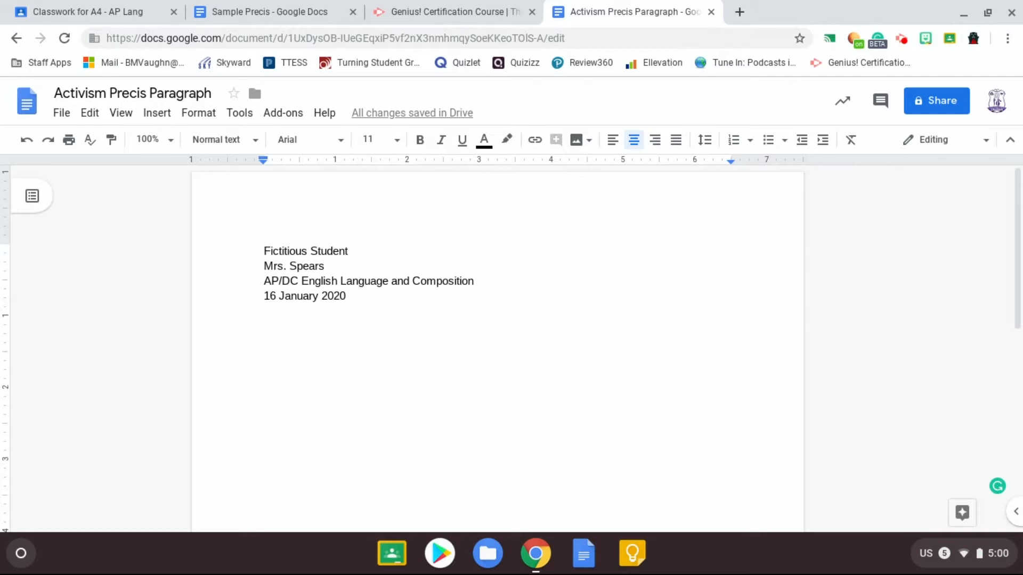
{"action": "type", "text": "Activism Precis Paragraph"}
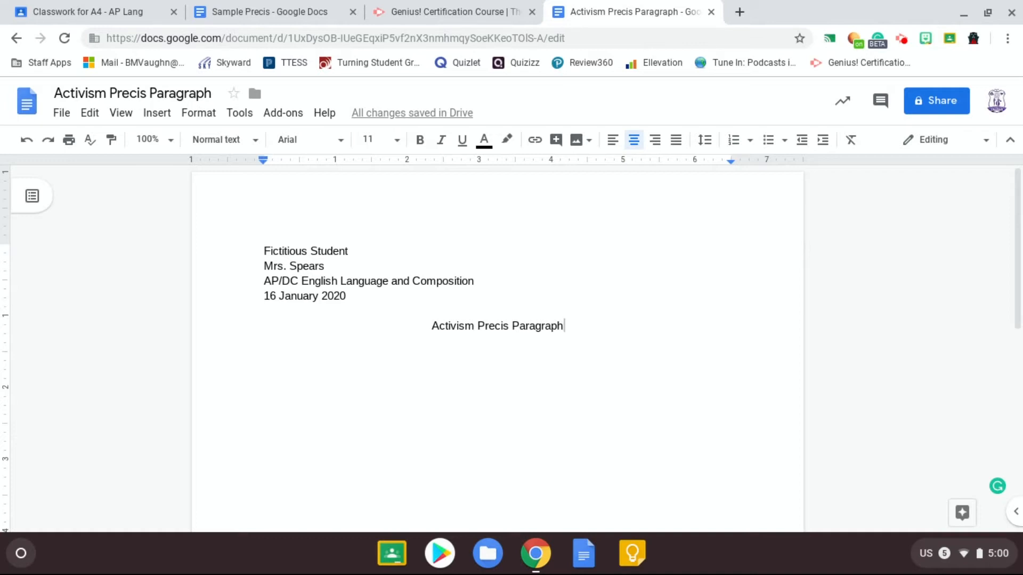
{"action": "key", "text": "Return"}
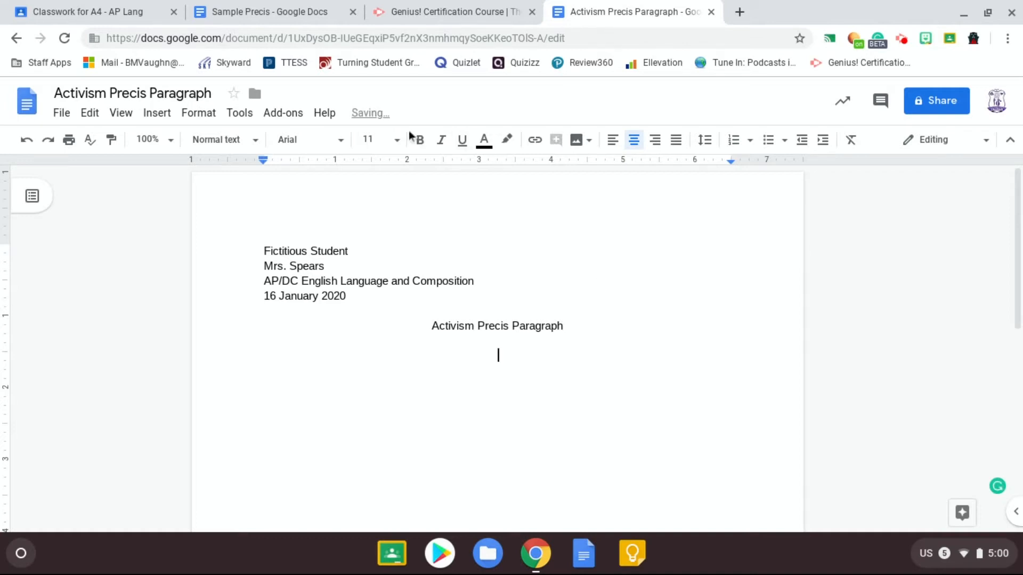
Insert a page number in the header, right-align it, and put the student's last name before it.
{"action": "left_click", "coordinate": [613, 145]}
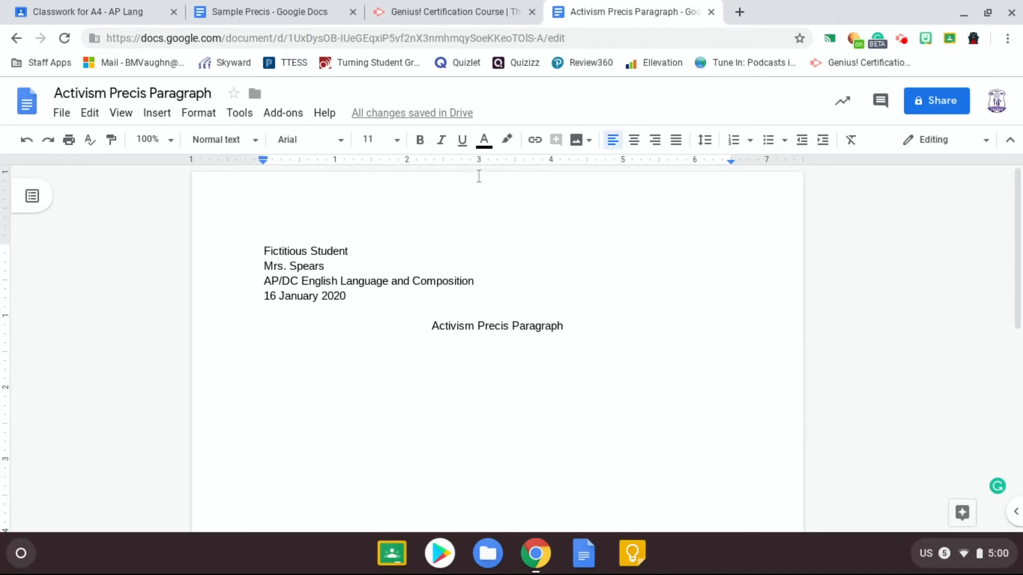
{"action": "double_click", "coordinate": [540, 216]}
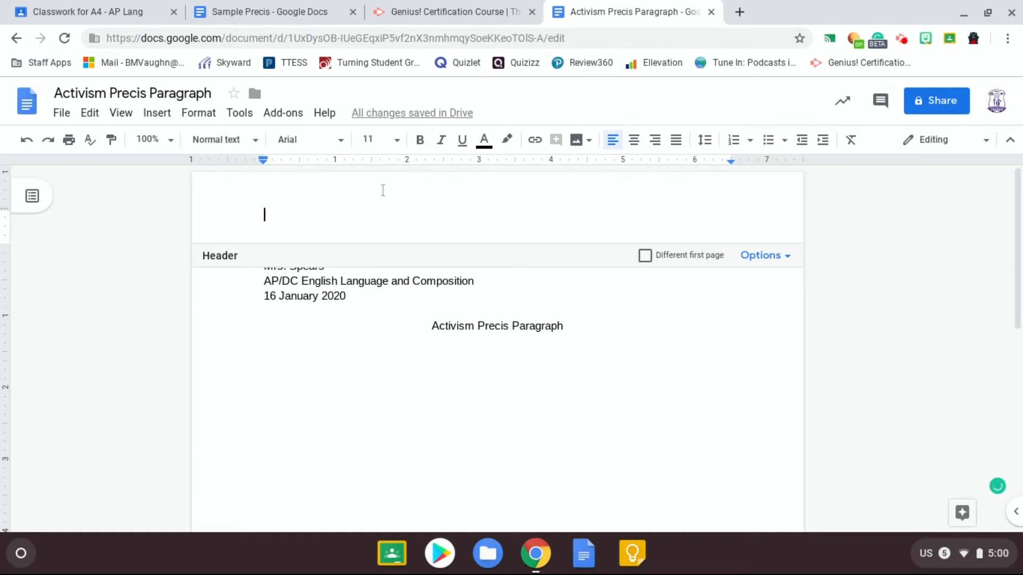
{"action": "left_click", "coordinate": [165, 117]}
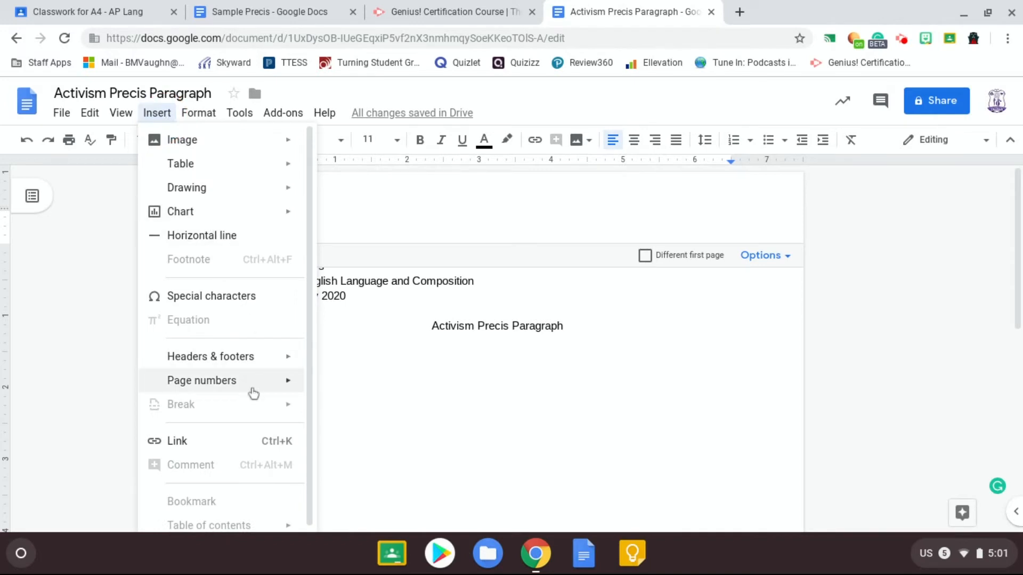
{"action": "mouse_move", "coordinate": [251, 385]}
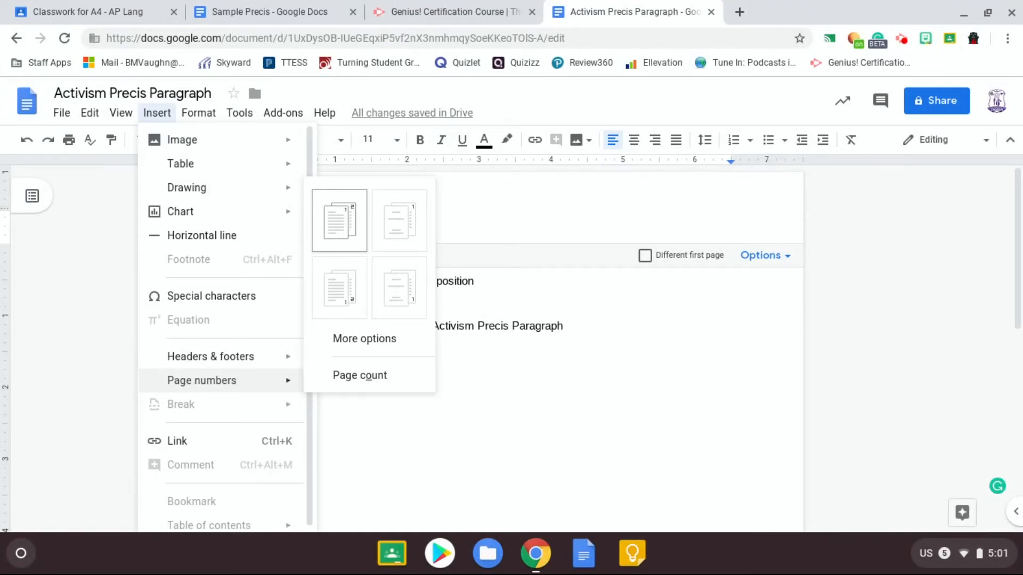
{"action": "left_click", "coordinate": [349, 235]}
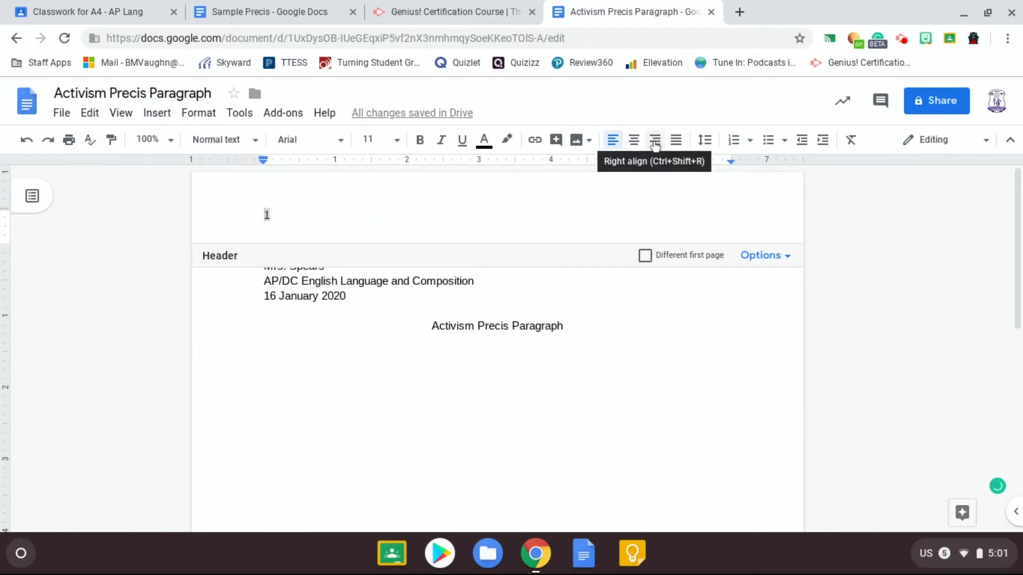
{"action": "left_click", "coordinate": [655, 141]}
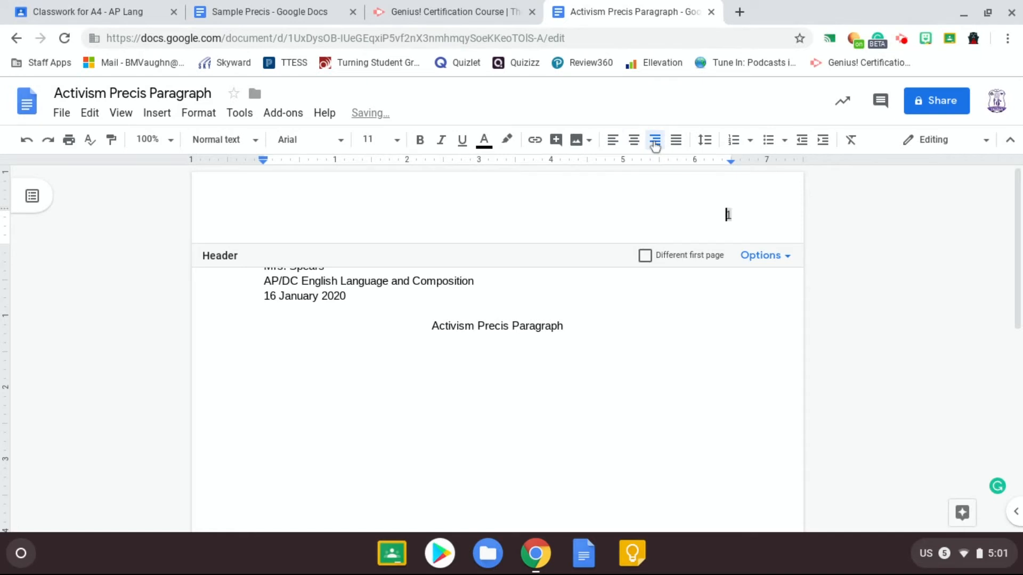
{"action": "type", "text": "Student"}
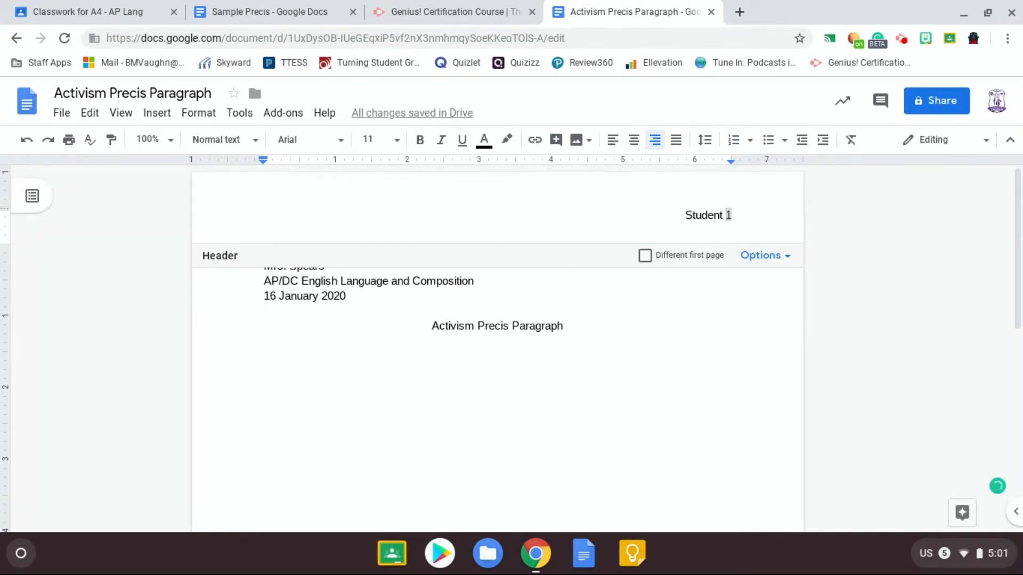
Paste the précis paragraph left-aligned on a new line below the title.
{"action": "left_click", "coordinate": [606, 337]}
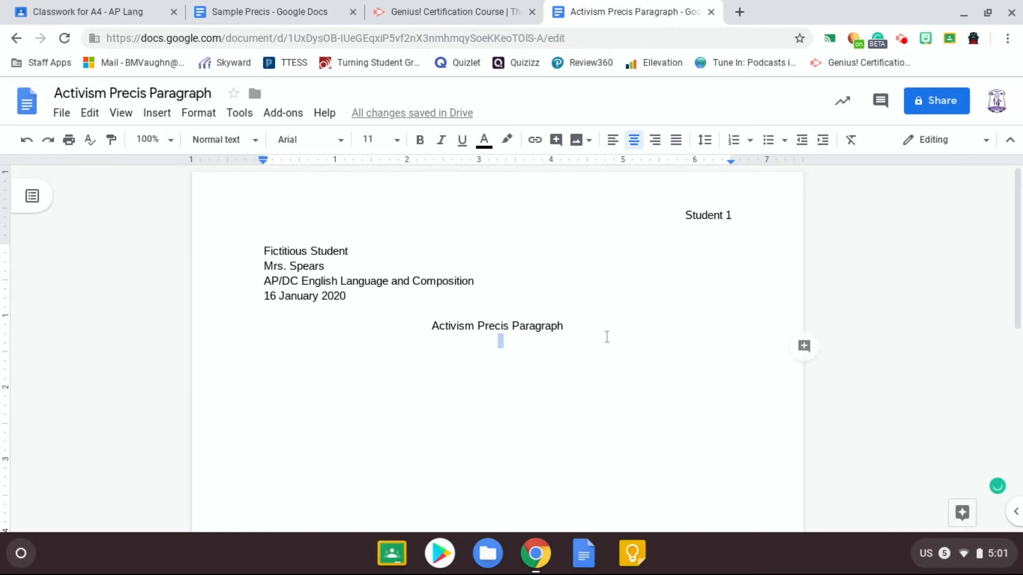
{"action": "key", "text": "Return"}
{"action": "key", "text": "ctrl+shift+l"}
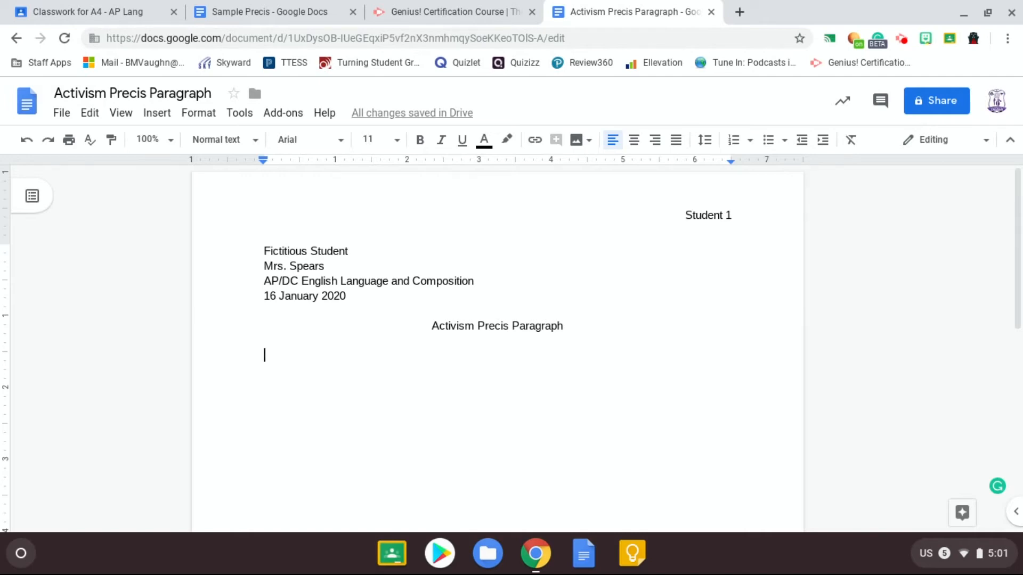
{"action": "type", "text": "One of the most prominent Civil Rights activists, Martin Luther King Jr, in his epic \"I Have a Dream\" speech, argues that America has failed to fulfill its claim in the Declaration of Independence that ALL men have the right to \"life, liberty, and the pursuit of happiness.\" He develops this claim by first using a metaphor that compares the Declaration of Independence to a promissory note, the lack of rights black people have to a bad check, and justice as being \"bankrupt.\" Then King establishes the \"urgency of now\" to encourage the people to take action against the discrimination of African Americans. Finally, King proceeds to state his \"dreams\" for the future of equality for black and white citizens, using descriptions of families of slaves and families of slave owners sitting together in harmony. King's purpose is to convince both his followers and non-followers to consider the current situation that black people are in in order to take action against discrimination alongside King. He establishes an encouraging and motivating tone for his audience of activists, both black and white, and for any citizen concerned with the unfair treatment of African Americans, whether they are present at the Million Man March or not."}
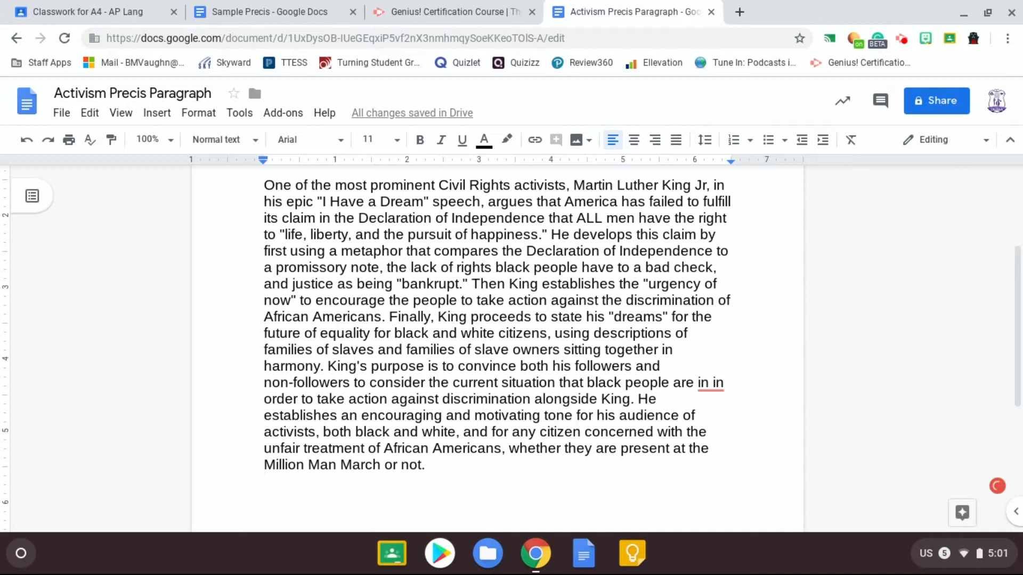
Set the whole document's font to Times New Roman at size 12.
{"action": "left_click_drag", "start_coordinate": [269, 493], "coordinate": [217, 153]}
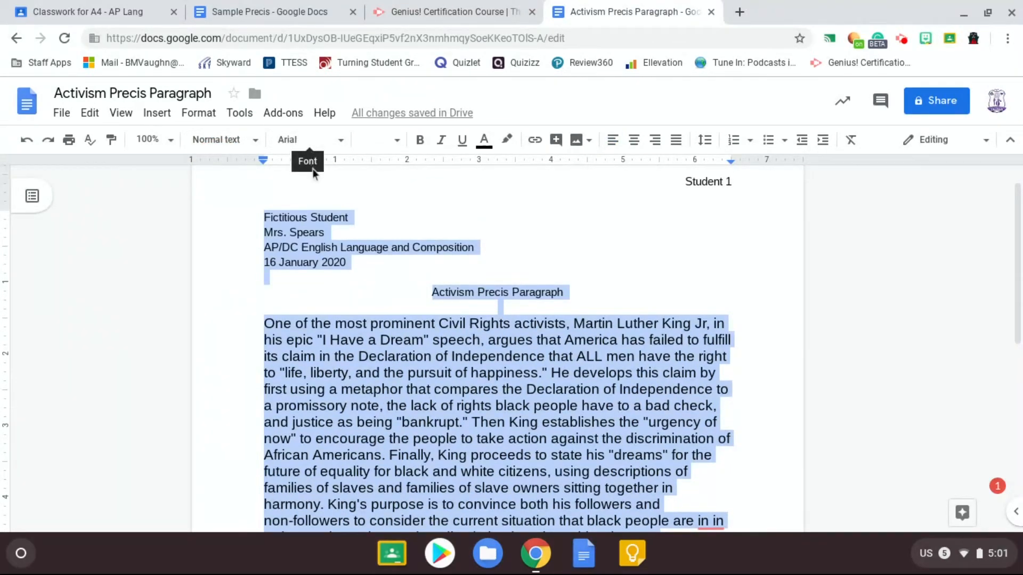
{"action": "left_click", "coordinate": [302, 143]}
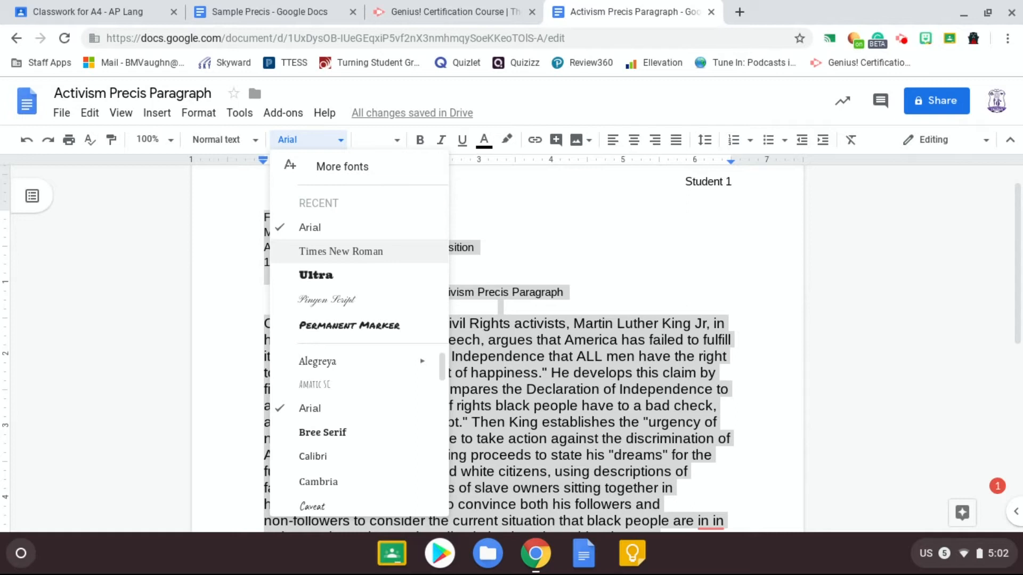
{"action": "scroll", "coordinate": [348, 381], "scroll_direction": "down", "scroll_amount": 10}
{"action": "scroll", "coordinate": [349, 387], "scroll_direction": "down", "scroll_amount": 2}
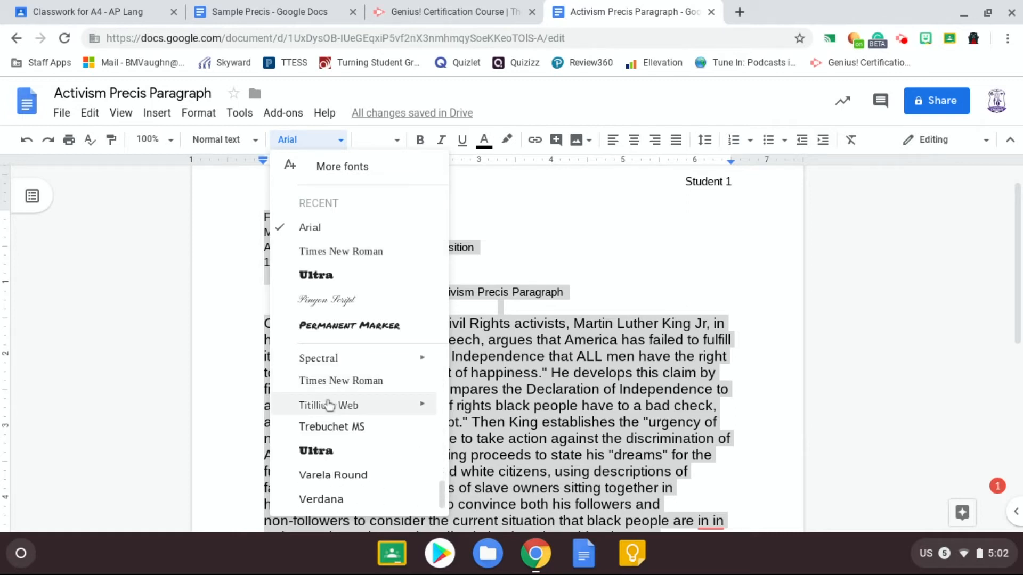
{"action": "left_click", "coordinate": [317, 387]}
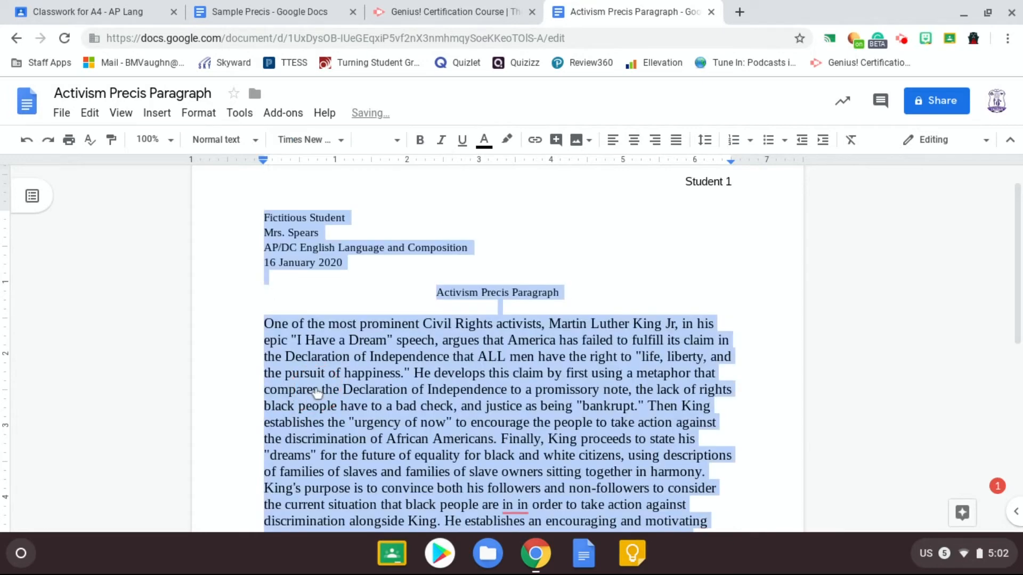
{"action": "left_click", "coordinate": [387, 141]}
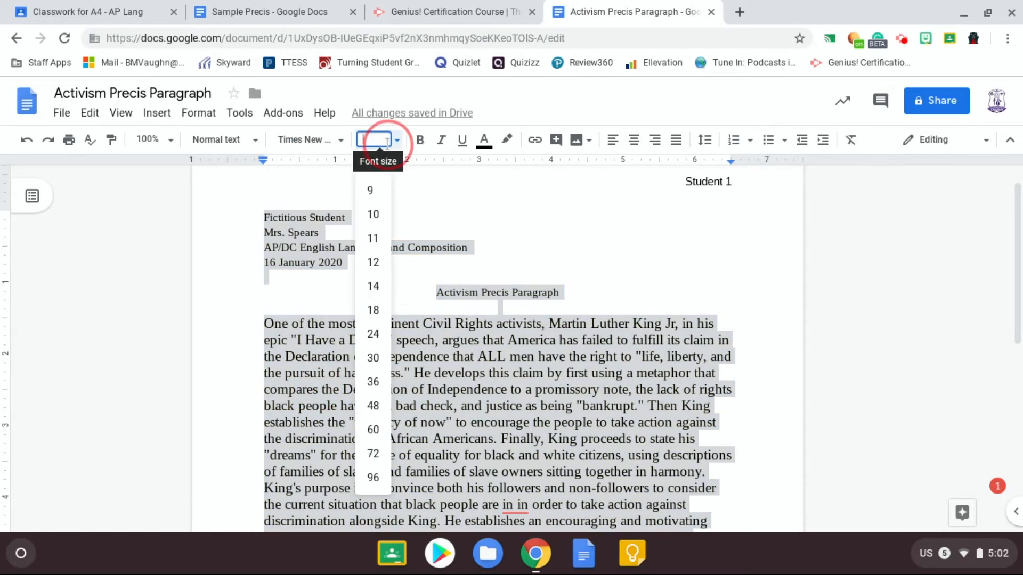
{"action": "left_click", "coordinate": [372, 263]}
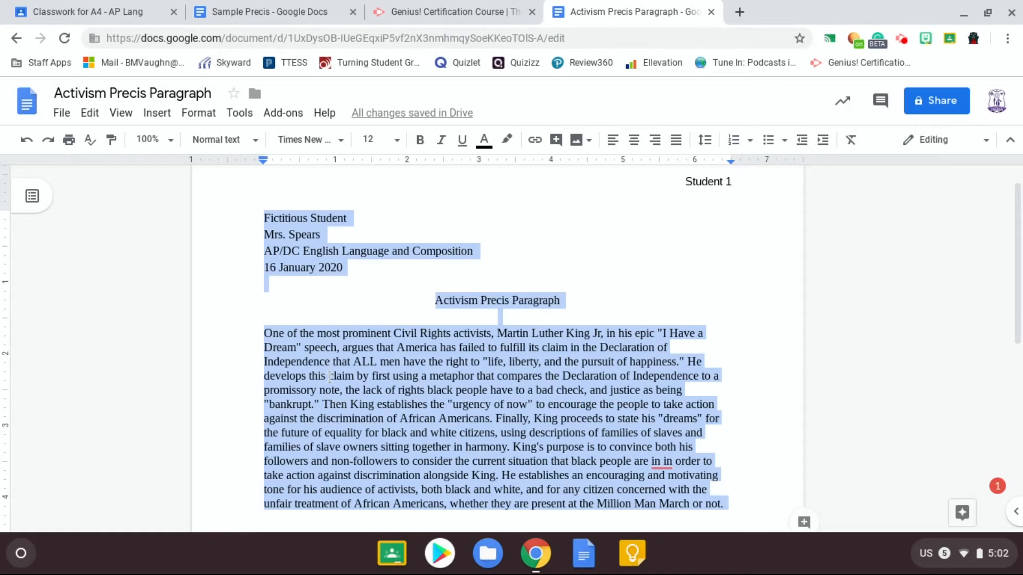
Indent the first line of the précis paragraph with a tab.
{"action": "left_click", "coordinate": [387, 404]}
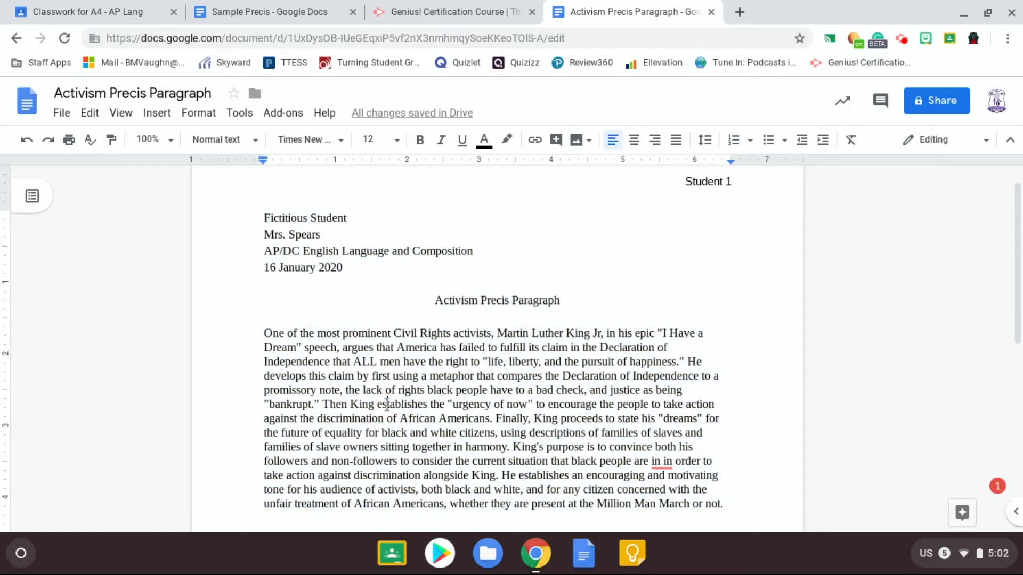
{"action": "left_click", "coordinate": [264, 334]}
{"action": "key", "text": "Tab"}
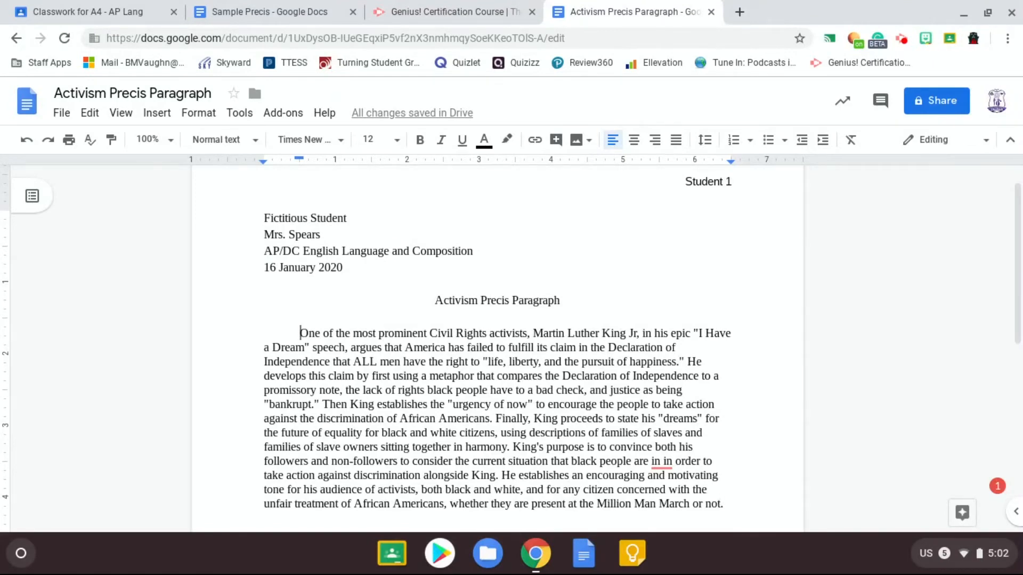
Apply double line spacing to the entire document.
{"action": "left_click_drag", "start_coordinate": [735, 506], "coordinate": [262, 218]}
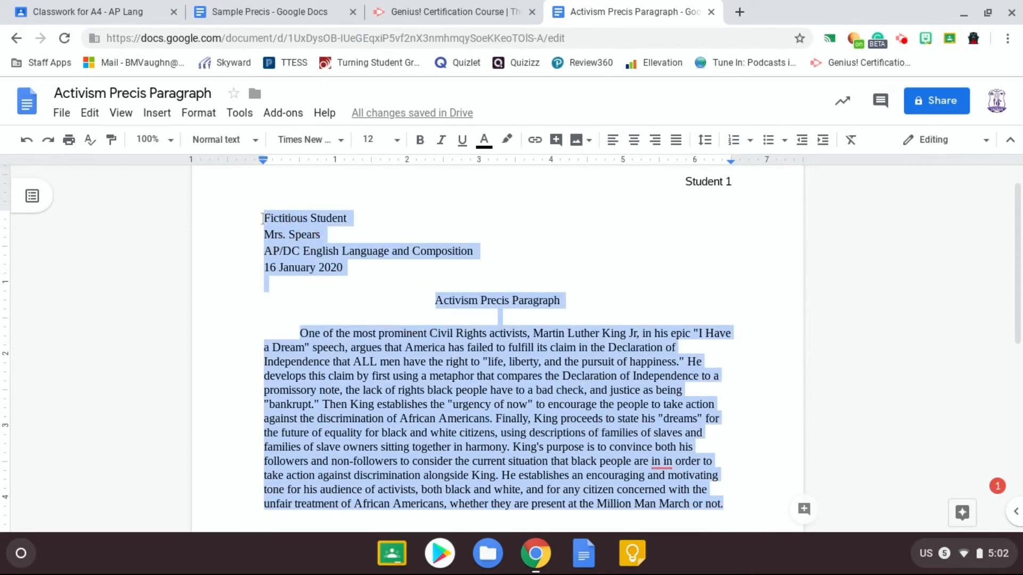
{"action": "left_click", "coordinate": [706, 142]}
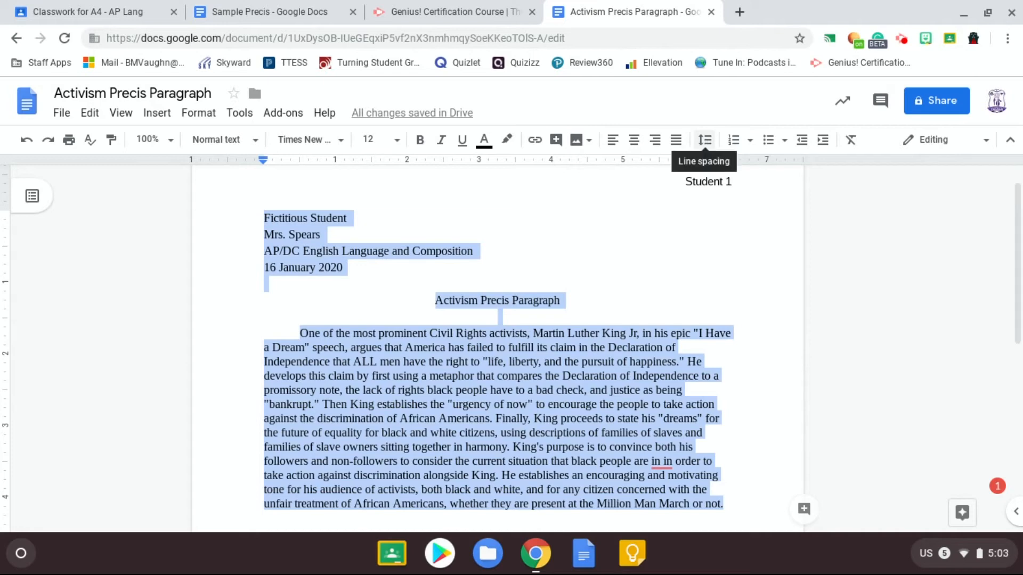
{"action": "left_click", "coordinate": [705, 140]}
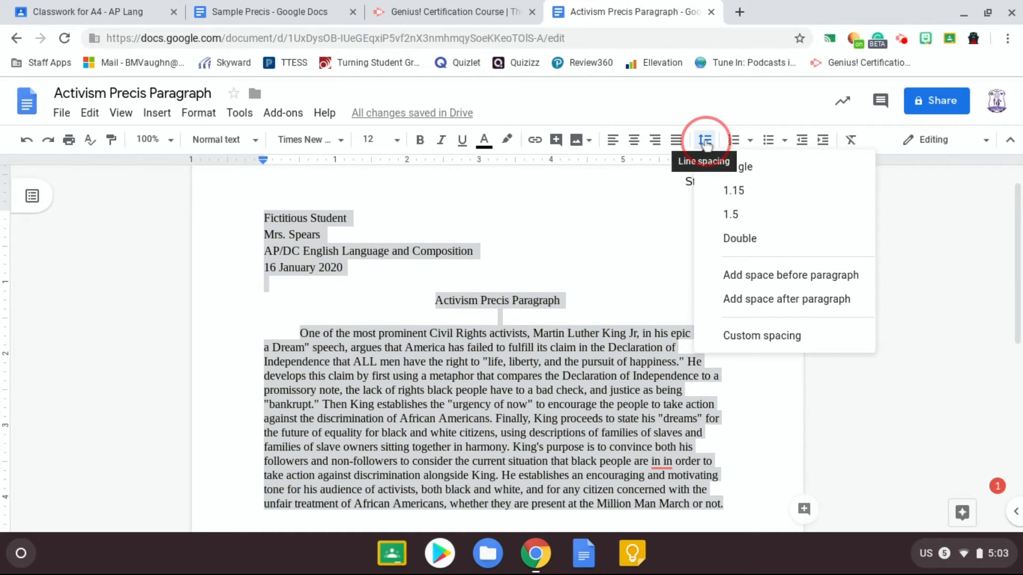
{"action": "left_click", "coordinate": [761, 240]}
{"action": "scroll", "coordinate": [631, 309], "scroll_direction": "down", "scroll_amount": 8}
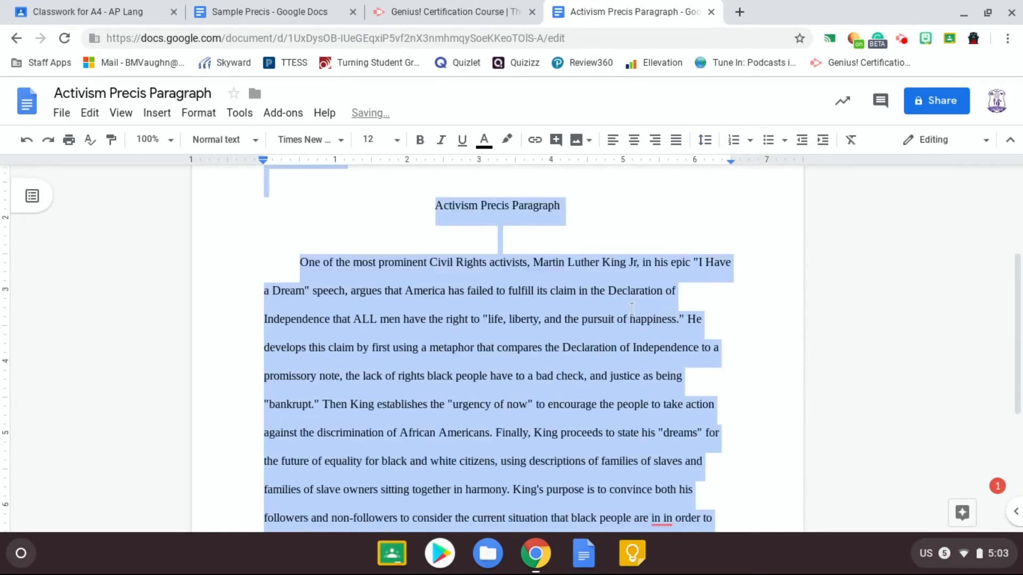
{"action": "scroll", "coordinate": [623, 304], "scroll_direction": "up", "scroll_amount": 8}
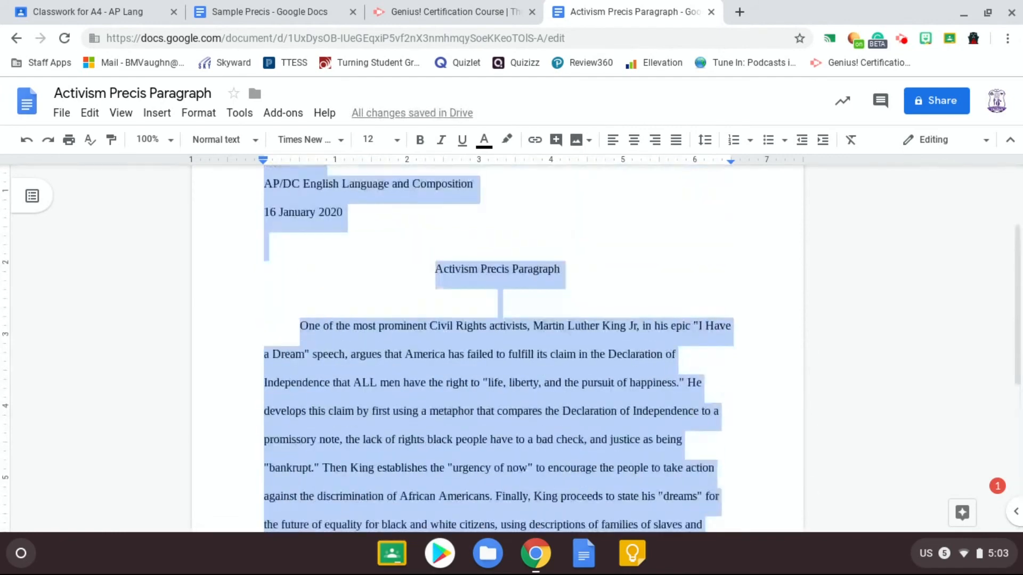
Remove the blank lines above and below the "Activism Precis Paragraph" title.
{"action": "left_click", "coordinate": [612, 300]}
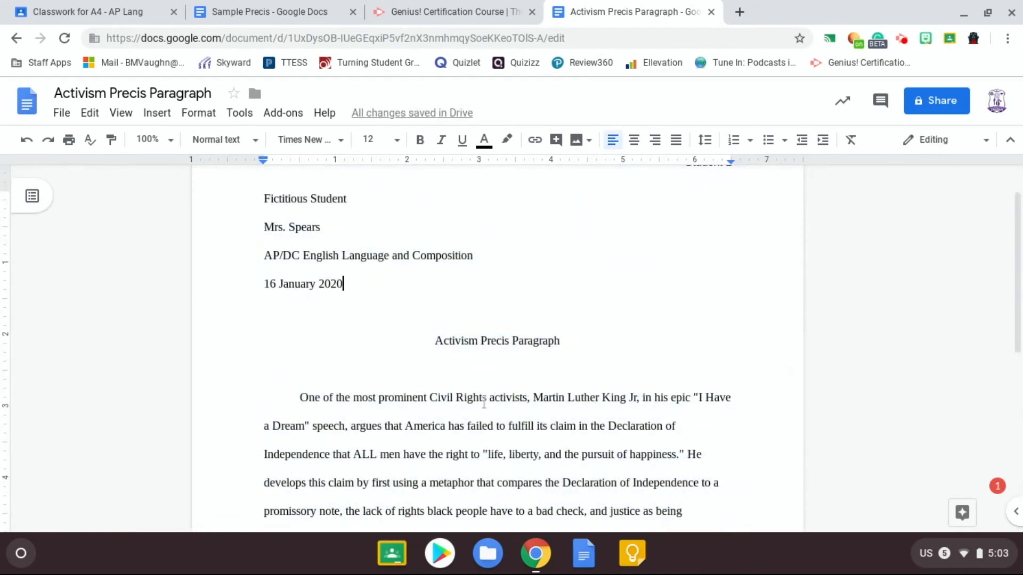
{"action": "left_click", "coordinate": [460, 376]}
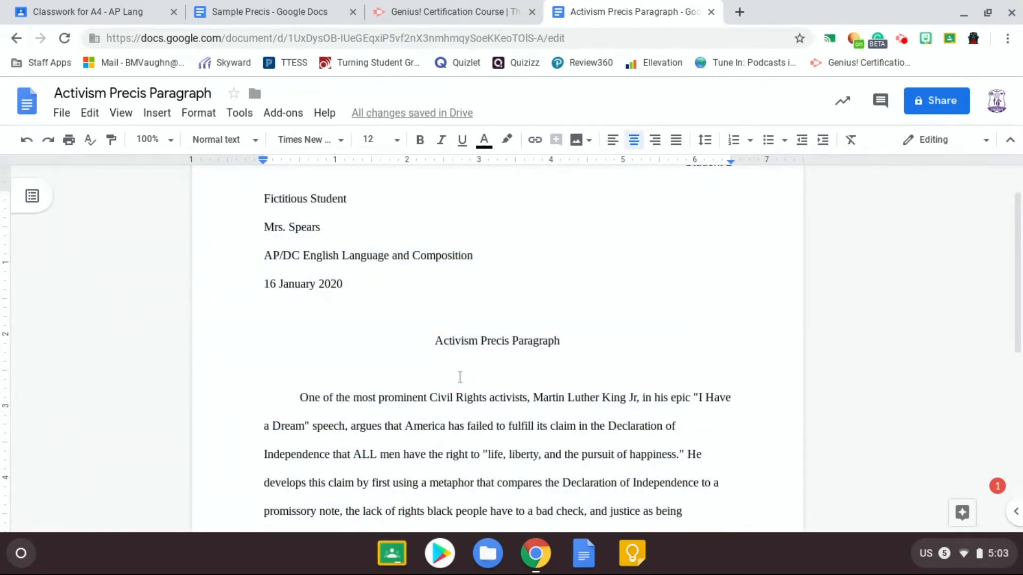
{"action": "key", "text": "BackSpace"}
{"action": "left_click", "coordinate": [421, 325]}
{"action": "key", "text": "BackSpace"}
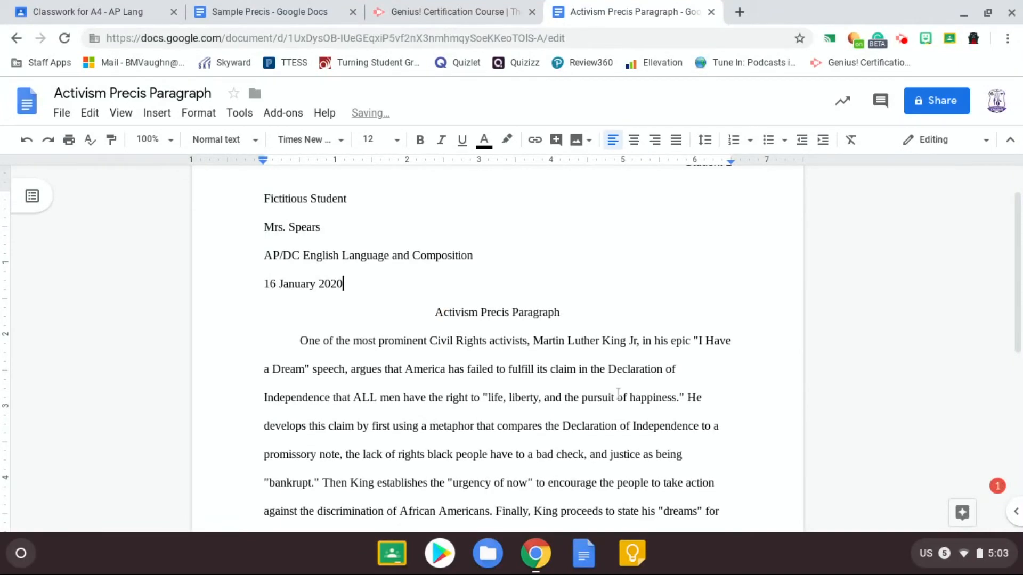
Set the header text "Student 1" to Times New Roman, size 12.
{"action": "scroll", "coordinate": [618, 394], "scroll_direction": "up", "scroll_amount": 1}
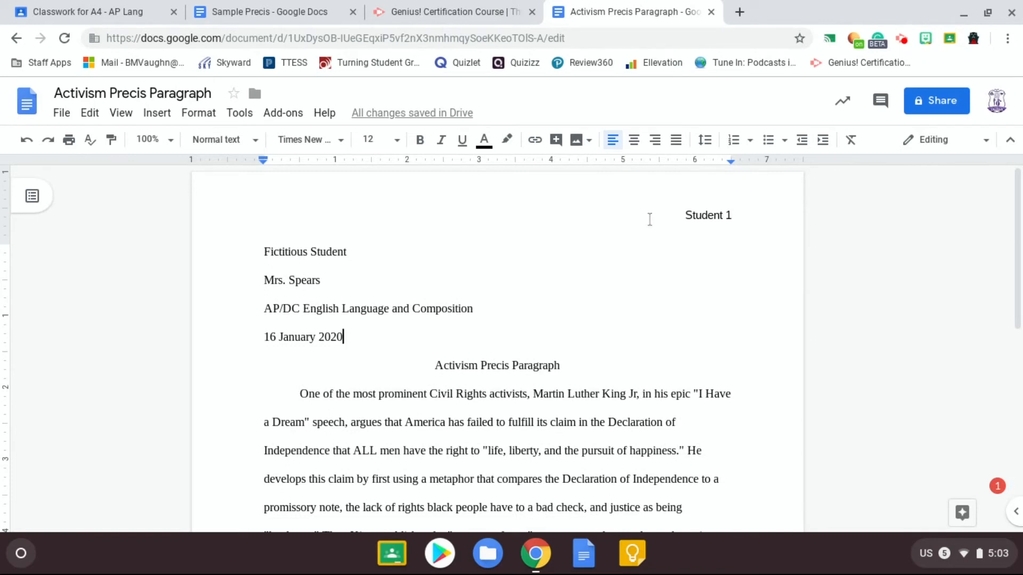
{"action": "double_click", "coordinate": [665, 223]}
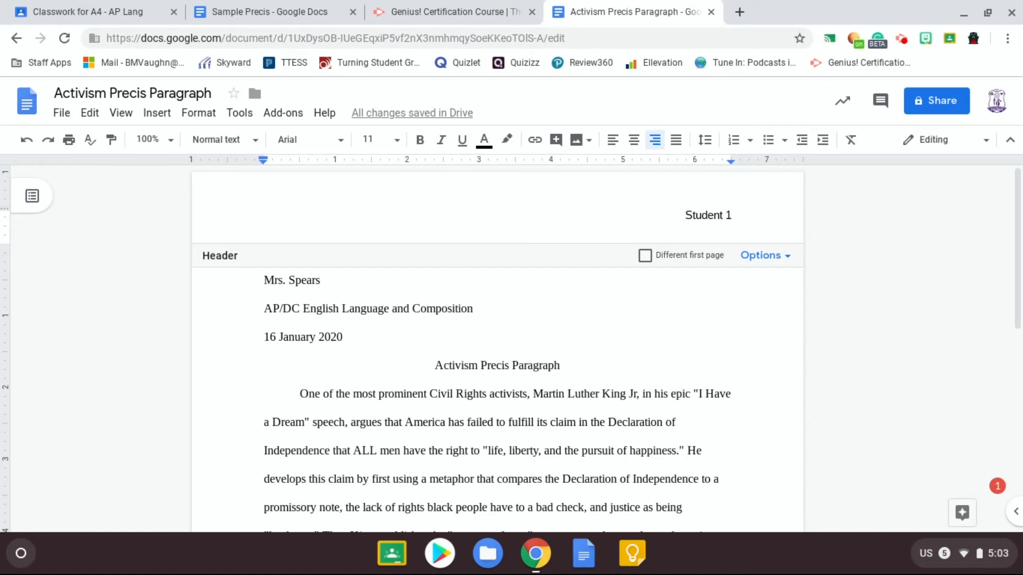
{"action": "left_click_drag", "start_coordinate": [684, 218], "coordinate": [737, 219]}
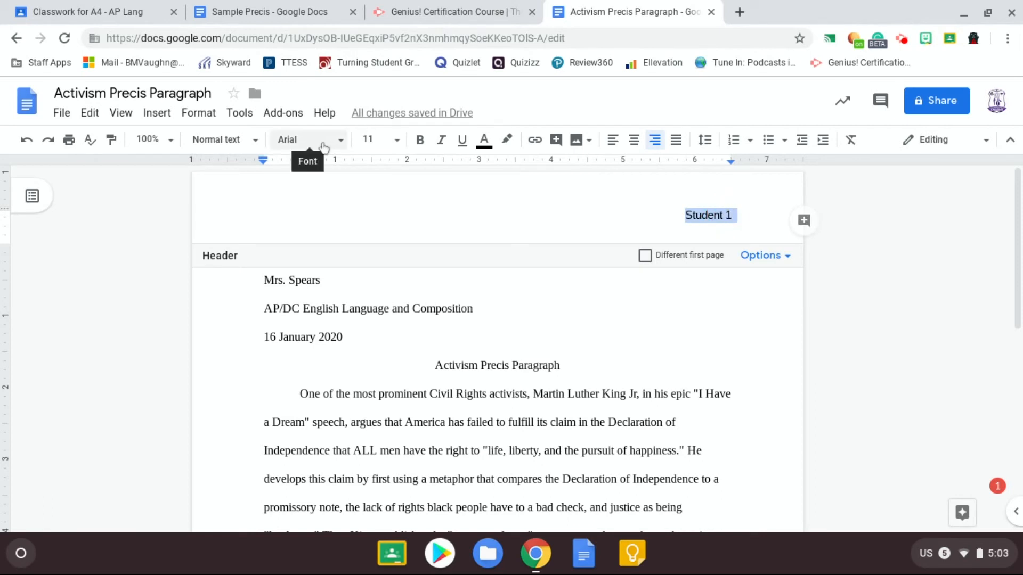
{"action": "left_click", "coordinate": [329, 141]}
{"action": "left_click", "coordinate": [344, 228]}
{"action": "left_click", "coordinate": [397, 140]}
{"action": "left_click", "coordinate": [370, 260]}
{"action": "left_click", "coordinate": [565, 393]}
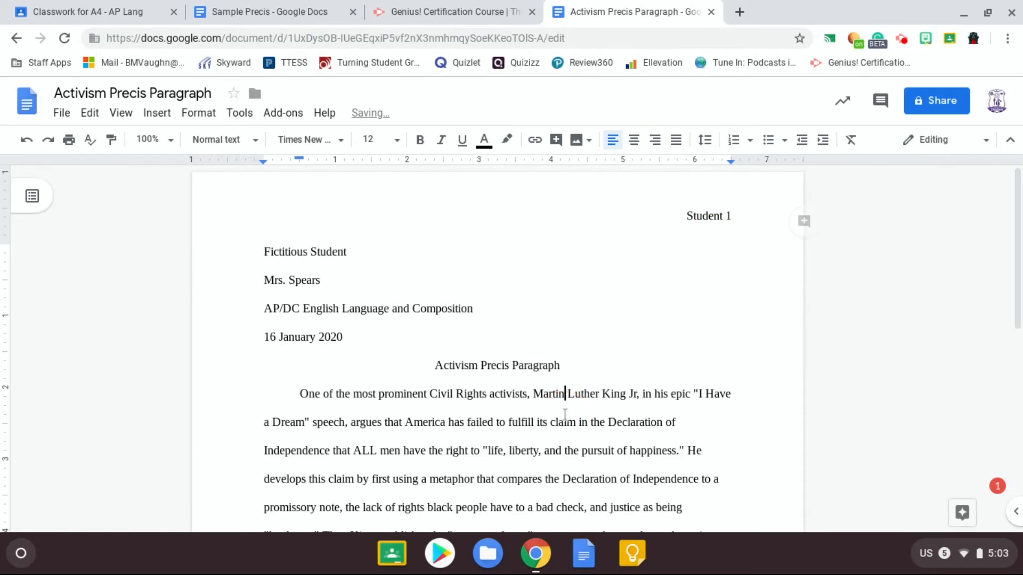
Insert a page break after the précis paragraph to start a new page.
{"action": "scroll", "coordinate": [565, 404], "scroll_direction": "down", "scroll_amount": 7}
{"action": "scroll", "coordinate": [565, 415], "scroll_direction": "up", "scroll_amount": 10}
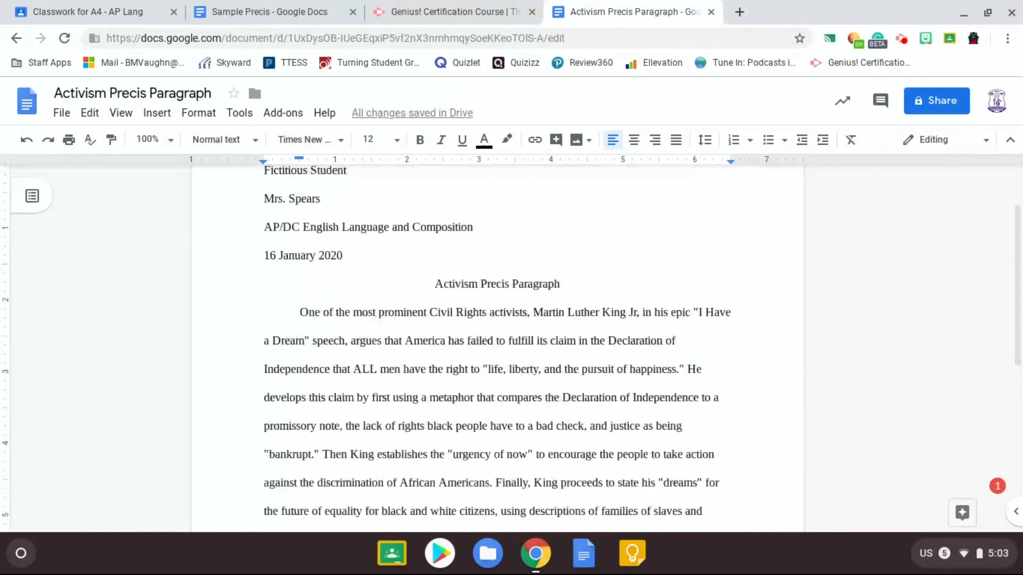
{"action": "scroll", "coordinate": [565, 415], "scroll_direction": "down", "scroll_amount": 9}
{"action": "scroll", "coordinate": [496, 266], "scroll_direction": "down", "scroll_amount": 2}
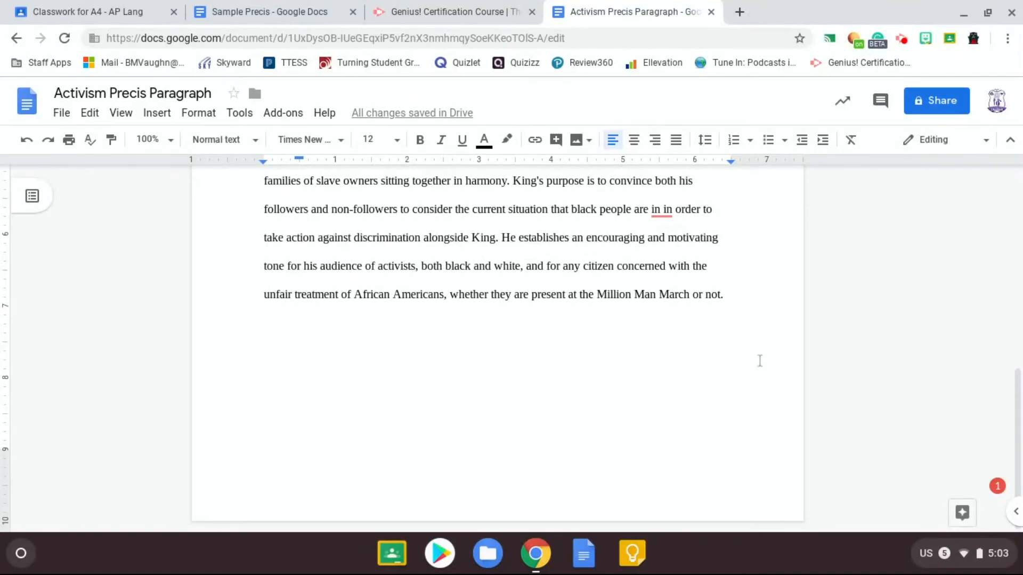
{"action": "scroll", "coordinate": [760, 361], "scroll_direction": "up", "scroll_amount": 10}
{"action": "key", "text": "ctrl+Return"}
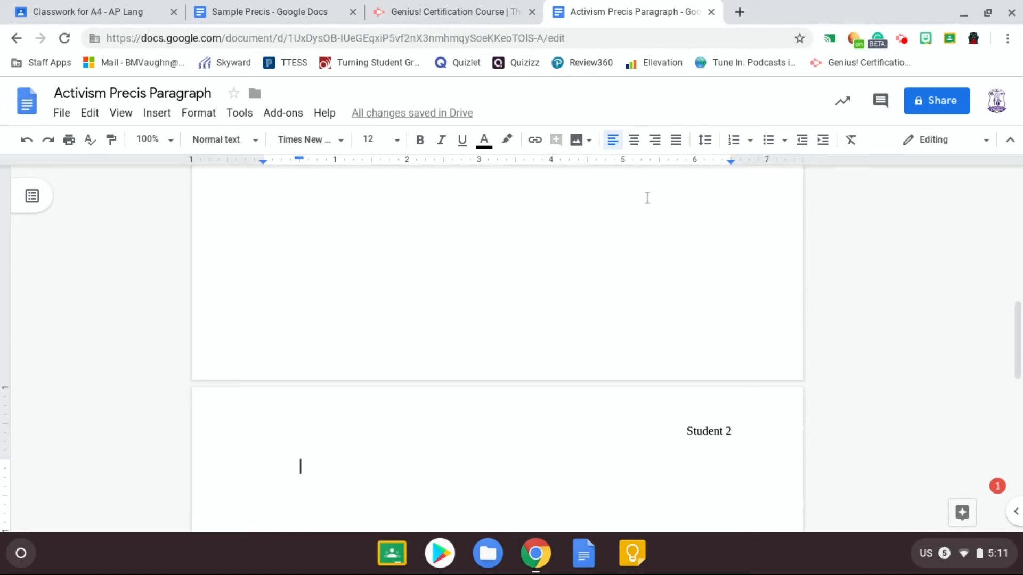
Add a centered "Works Cited" heading at the top of the new page and start a new line.
{"action": "left_click", "coordinate": [634, 147]}
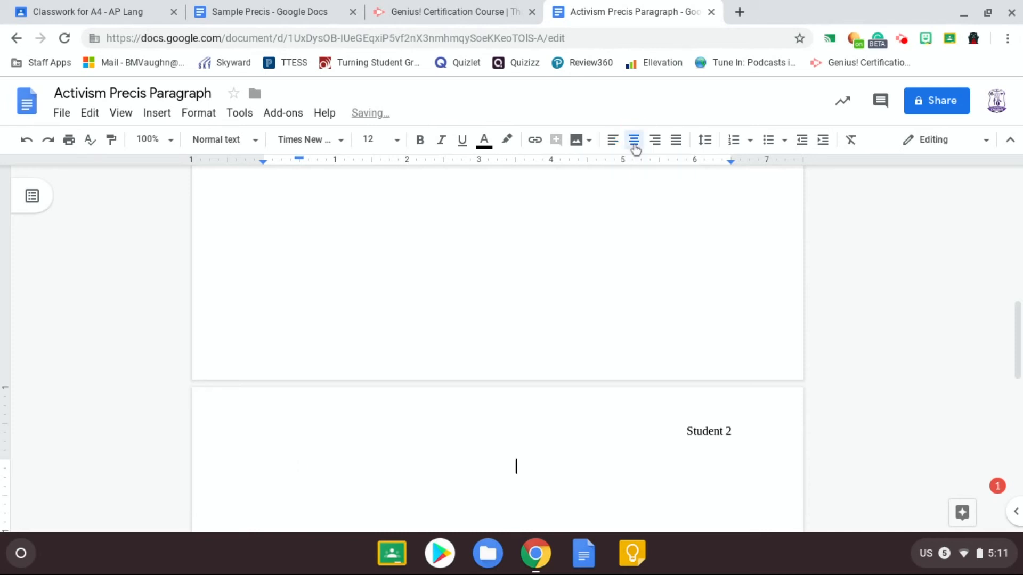
{"action": "type", "text": "Works Cited"}
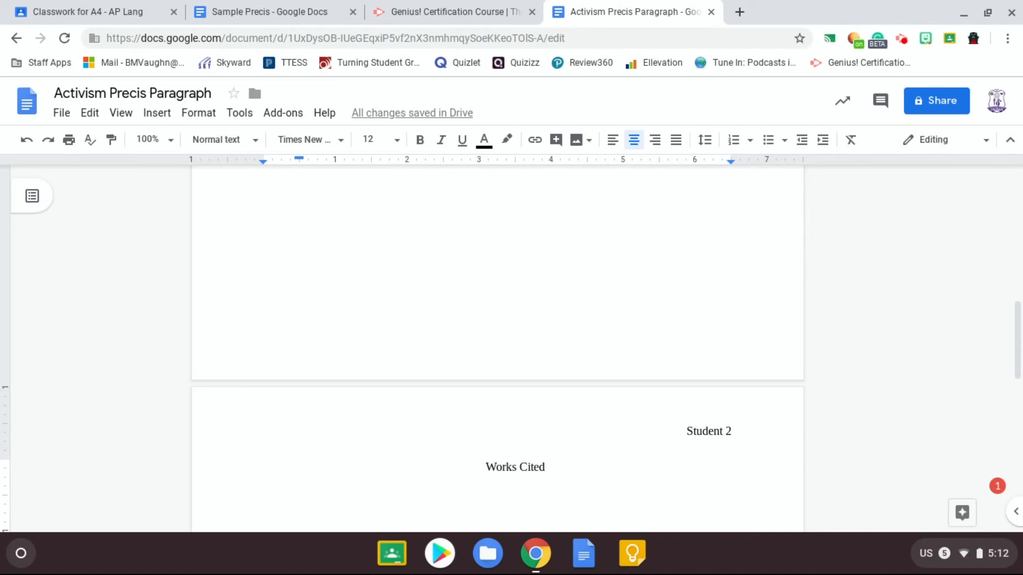
{"action": "key", "text": "Return"}
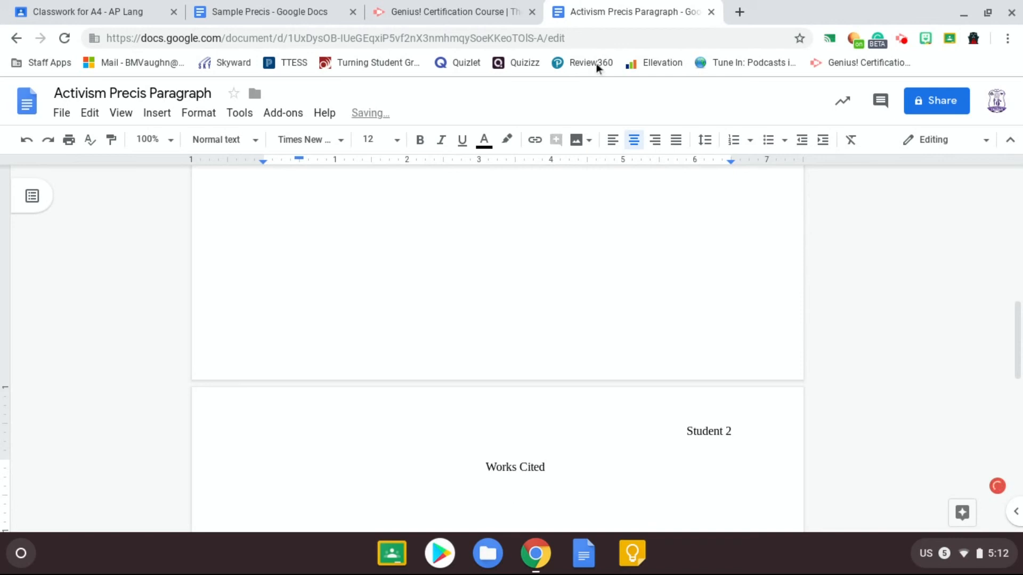
Paste the King "I Have a Dream" citation left-aligned below the Works Cited heading.
{"action": "left_click", "coordinate": [613, 142]}
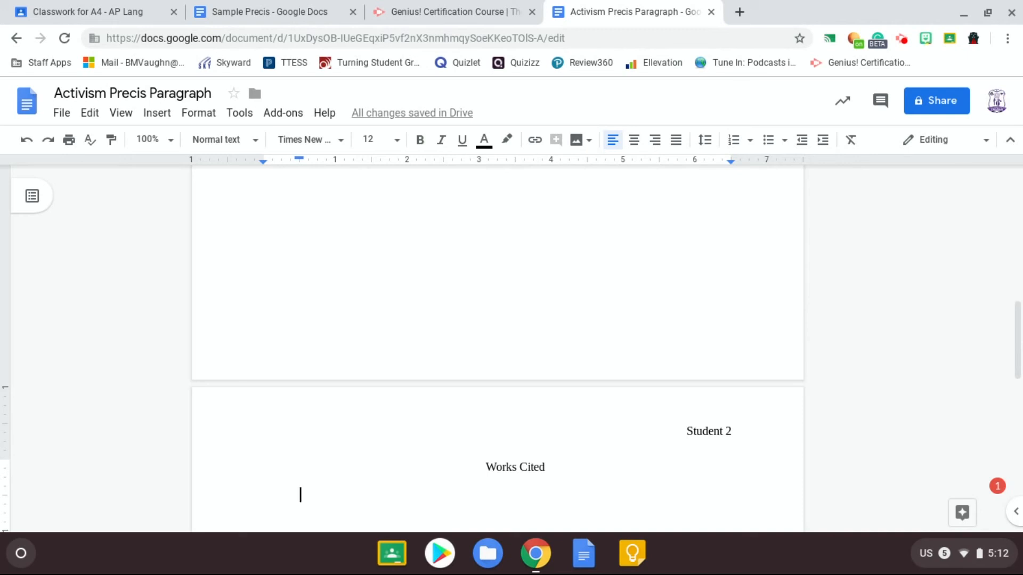
{"action": "type", "text": "King, Martin Luther. \"I Have a Dream by Martin Luther King, Jr; August 28, 1963.\" The Avalon Project, Yale Law School, avalon.law.yale.edu/20th_century/mlk01.asp. Accessed 16 Jan. 2020."}
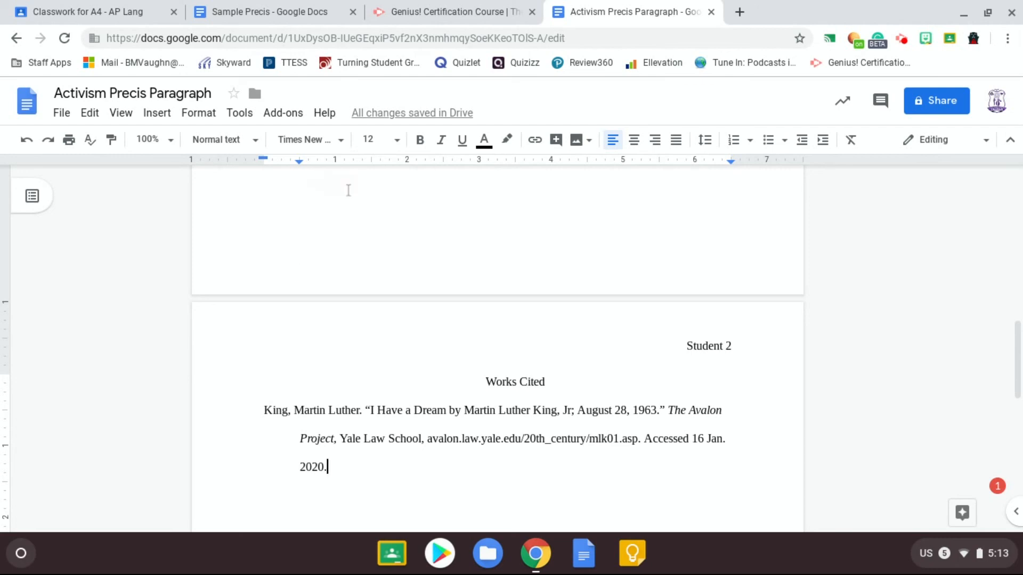
Review the précis page and the Works Cited entry across the document.
{"action": "scroll", "coordinate": [323, 338], "scroll_direction": "up", "scroll_amount": 5}
{"action": "scroll", "coordinate": [323, 337], "scroll_direction": "up", "scroll_amount": 5}
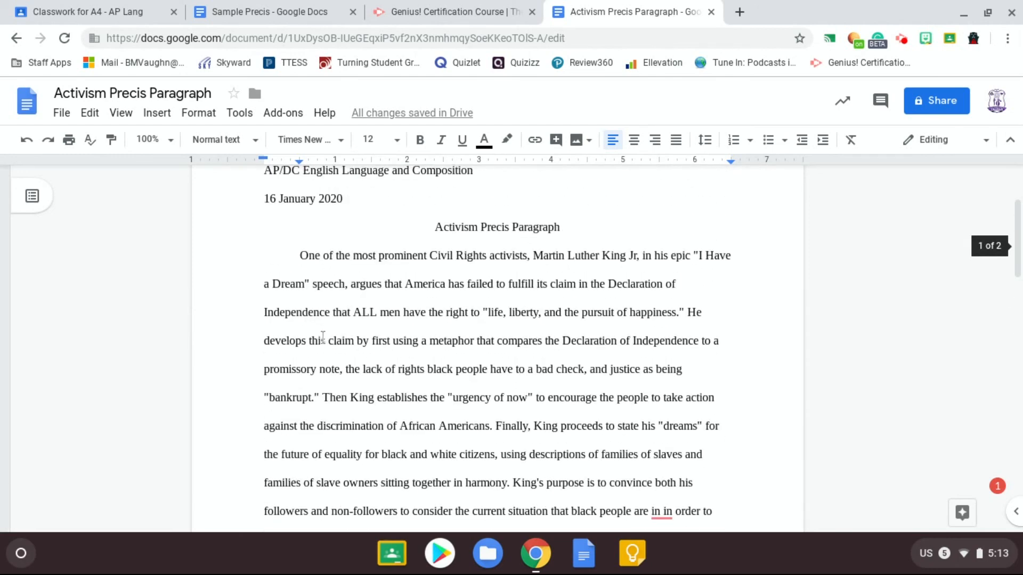
{"action": "left_click", "coordinate": [300, 270]}
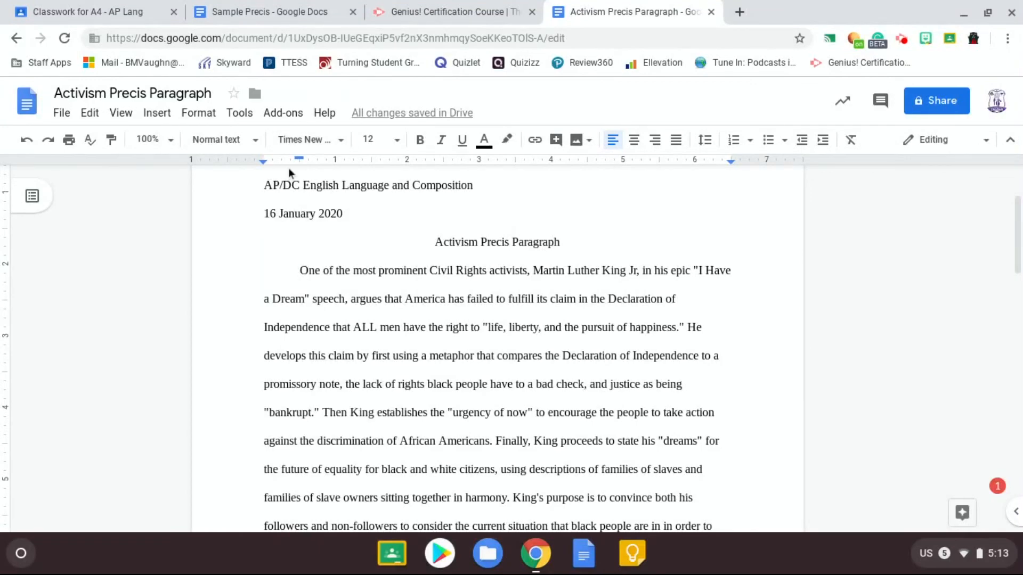
{"action": "scroll", "coordinate": [288, 171], "scroll_direction": "down", "scroll_amount": 3}
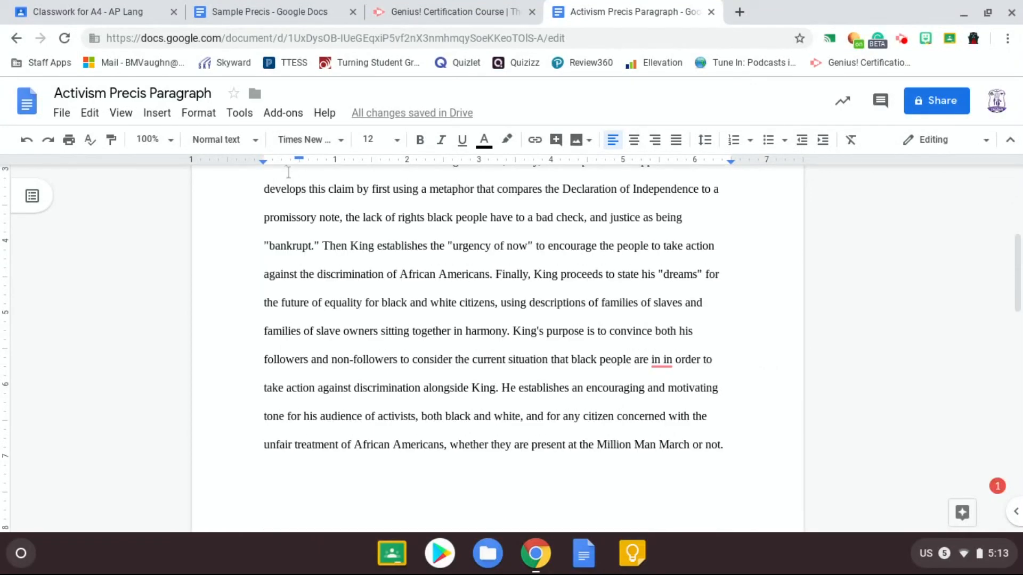
{"action": "scroll", "coordinate": [289, 172], "scroll_direction": "down", "scroll_amount": 10}
{"action": "left_click", "coordinate": [294, 209]}
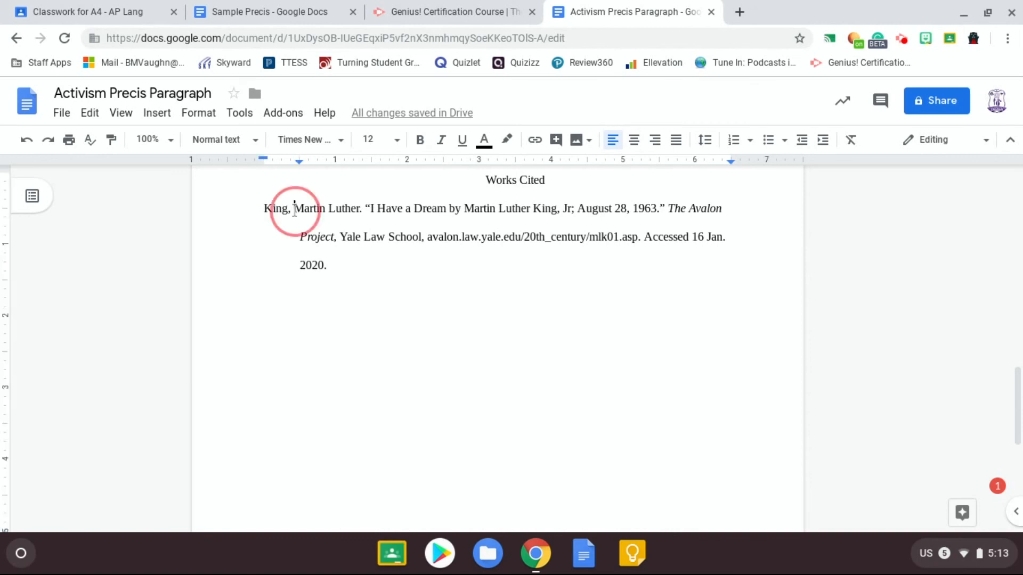